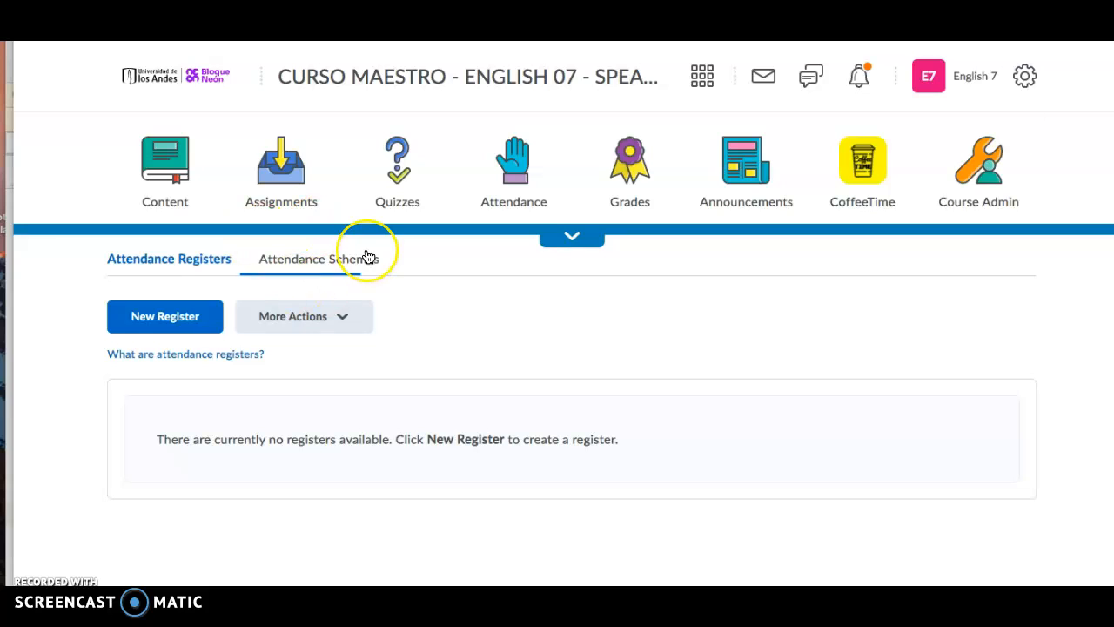
- Create a new attendance register named "Attendance English 7 2021-2A" with the description "First bimester attendance."
{"action": "left_click", "coordinate": [193, 315]}
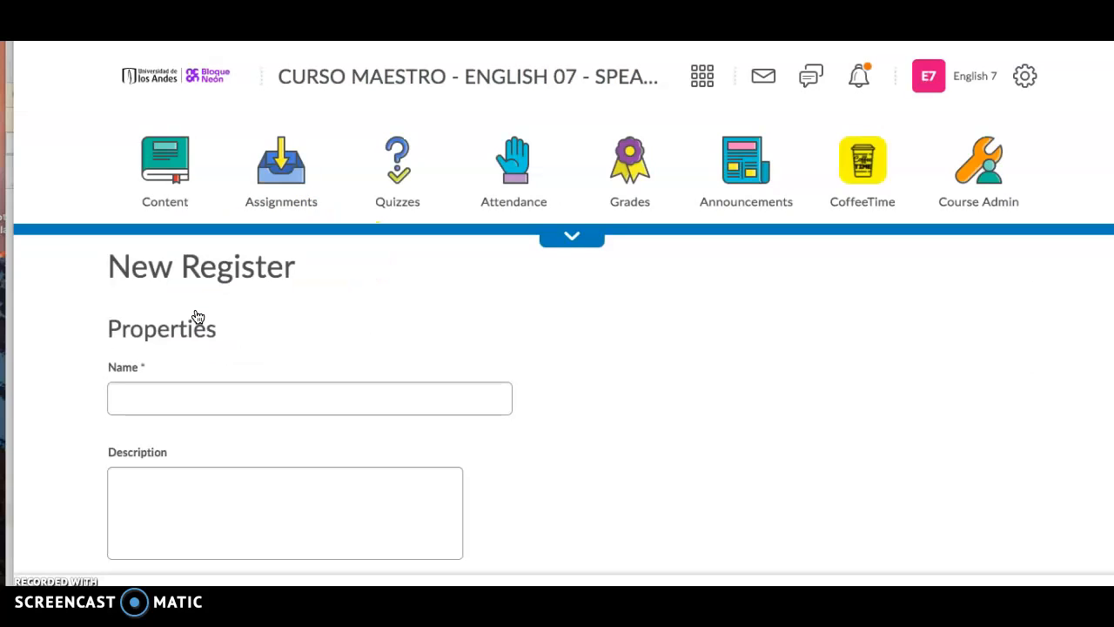
{"action": "left_click", "coordinate": [188, 382]}
{"action": "scroll", "coordinate": [188, 366], "scroll_direction": "down", "scroll_amount": 1}
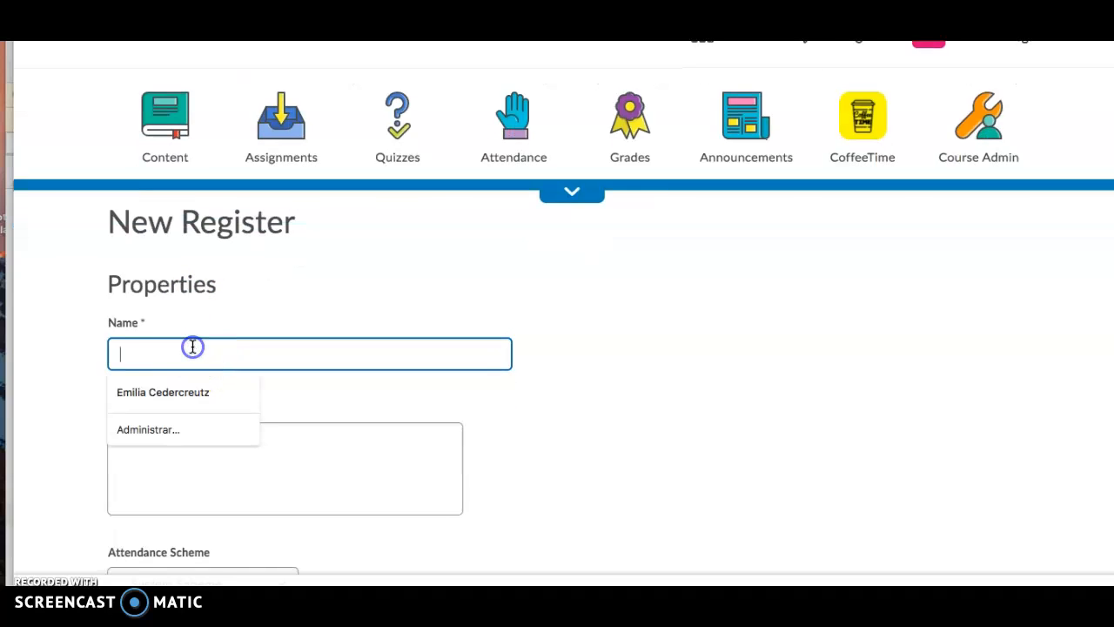
{"action": "type", "text": "Attendance Engli"}
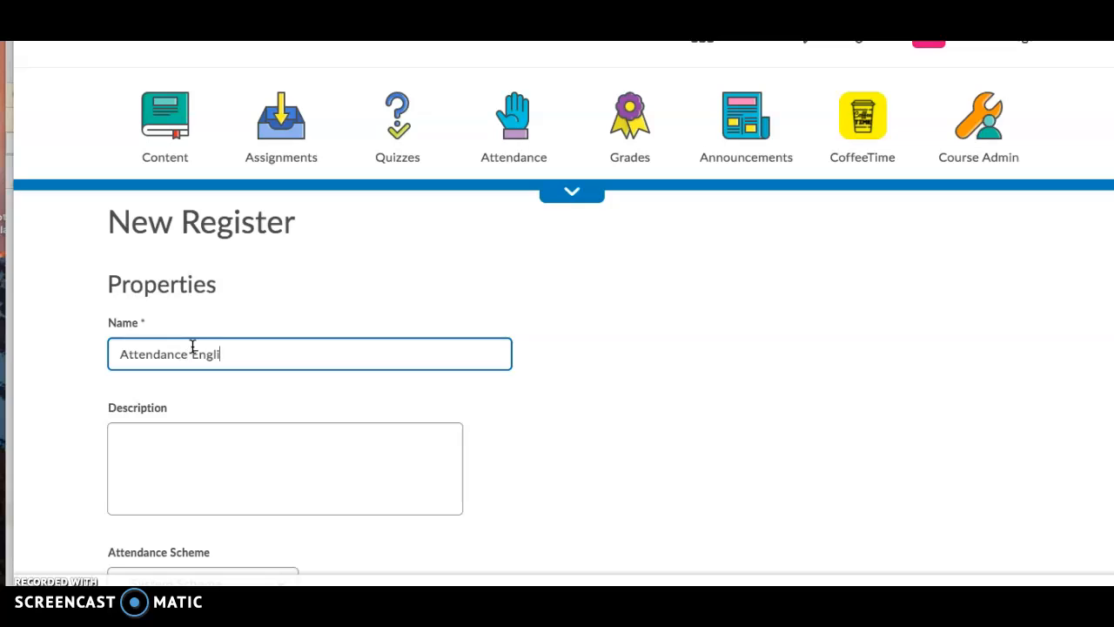
{"action": "type", "text": "-2A"}
{"action": "left_click", "coordinate": [171, 450]}
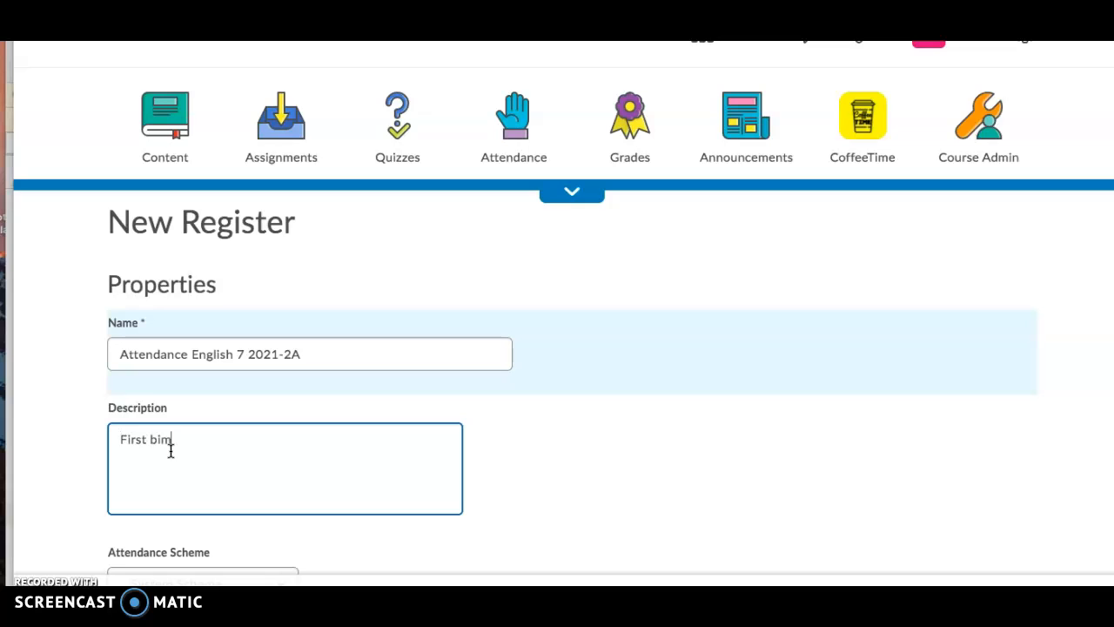
{"action": "type", "text": "."}
- Choose System Scheme as the register's attendance scheme and set Cause for Concern to 80%
{"action": "scroll", "coordinate": [242, 392], "scroll_direction": "down", "scroll_amount": 3}
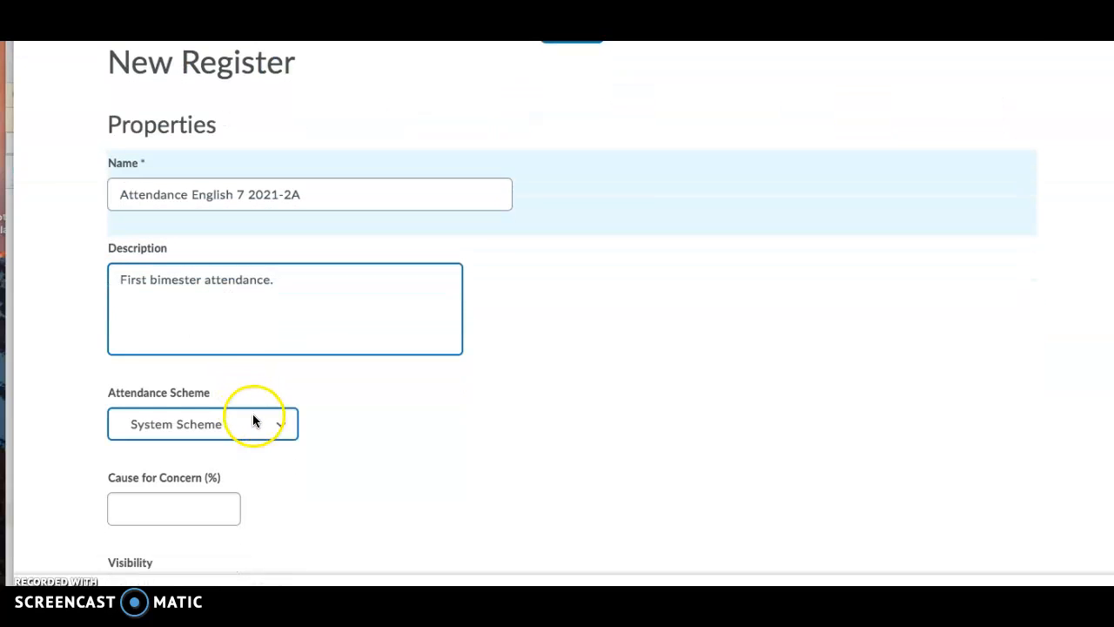
{"action": "left_click", "coordinate": [289, 420]}
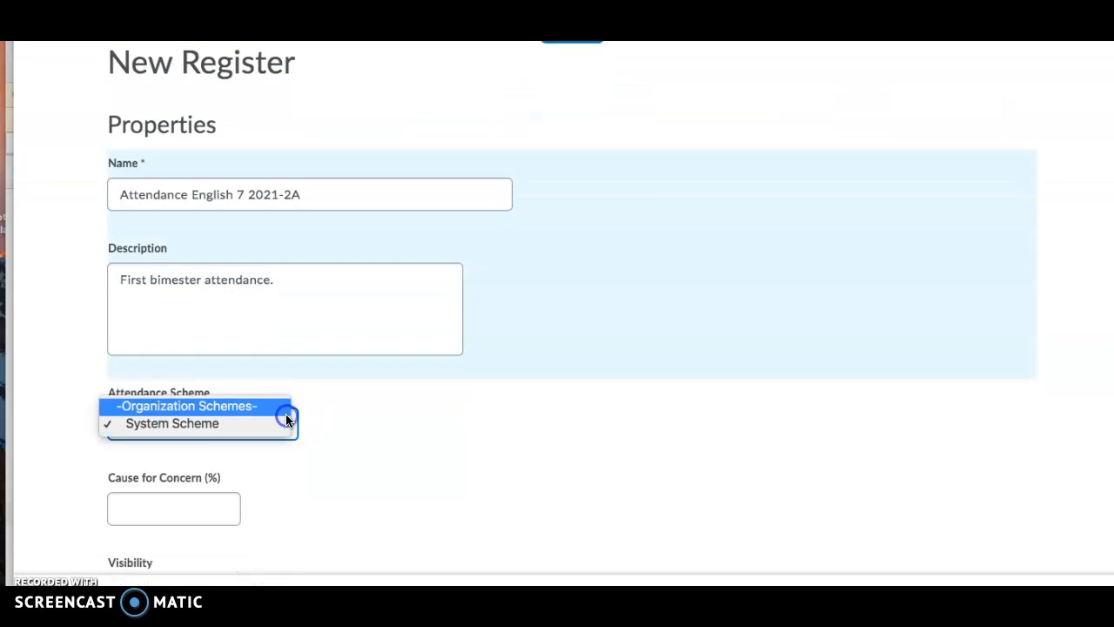
{"action": "left_click", "coordinate": [233, 422]}
{"action": "scroll", "coordinate": [269, 488], "scroll_direction": "down", "scroll_amount": 1}
{"action": "left_click", "coordinate": [204, 448]}
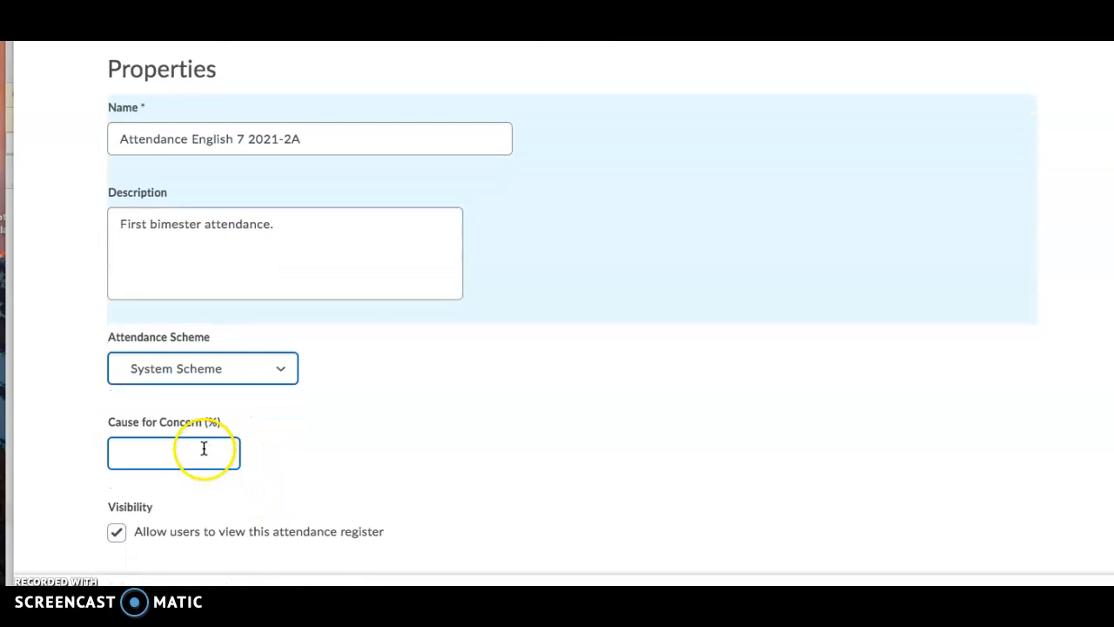
{"action": "type", "text": "80"}
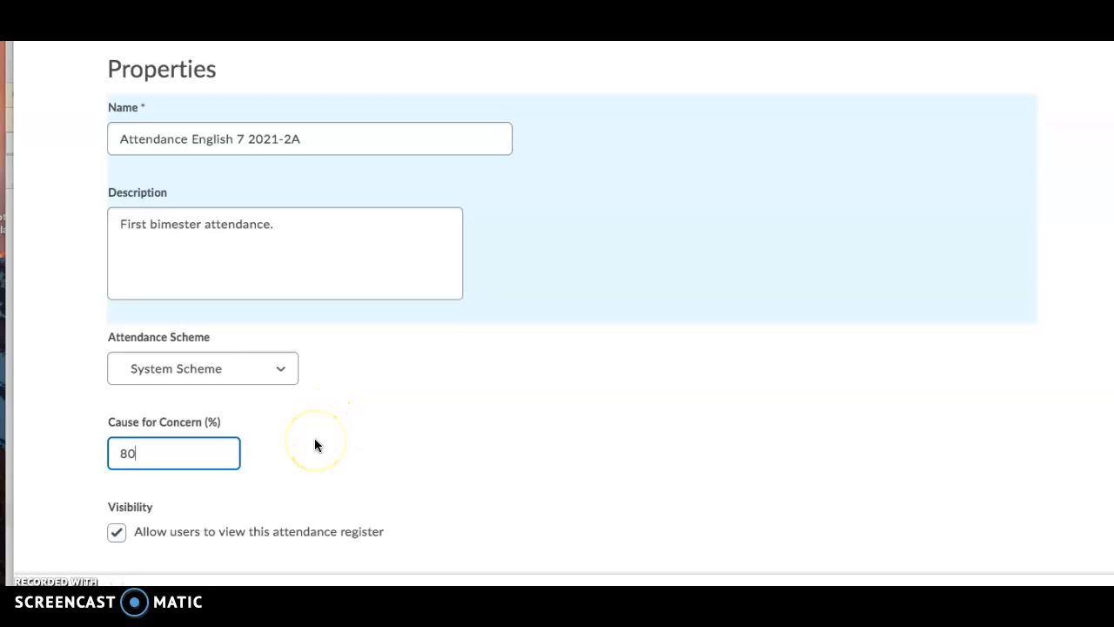
- Name the first three sessions "Week 1 - Tuesday", "Week 1 - Wednesday" and "Week 1 - Thursday"
{"action": "scroll", "coordinate": [314, 437], "scroll_direction": "down", "scroll_amount": 1}
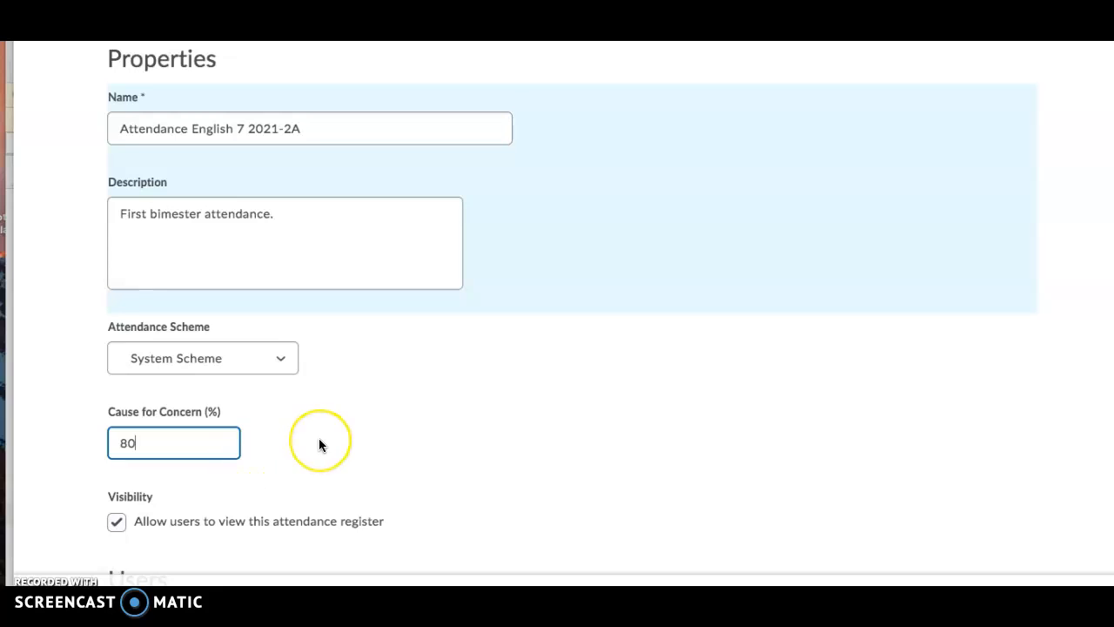
{"action": "scroll", "coordinate": [319, 445], "scroll_direction": "down", "scroll_amount": 3}
{"action": "scroll", "coordinate": [318, 442], "scroll_direction": "down", "scroll_amount": 1}
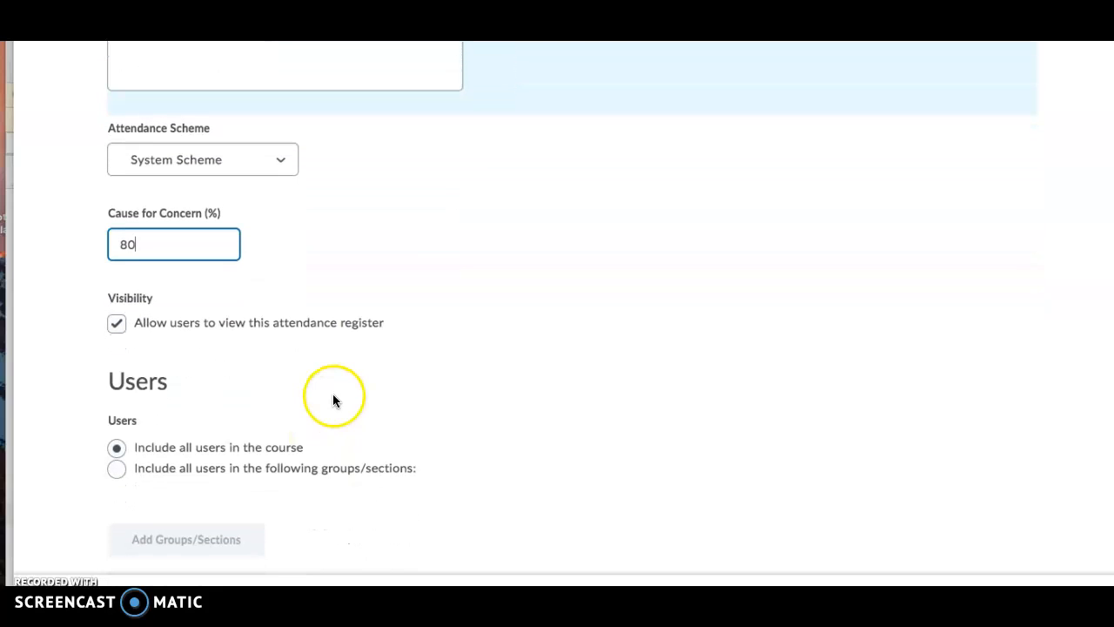
{"action": "scroll", "coordinate": [333, 398], "scroll_direction": "down", "scroll_amount": 1}
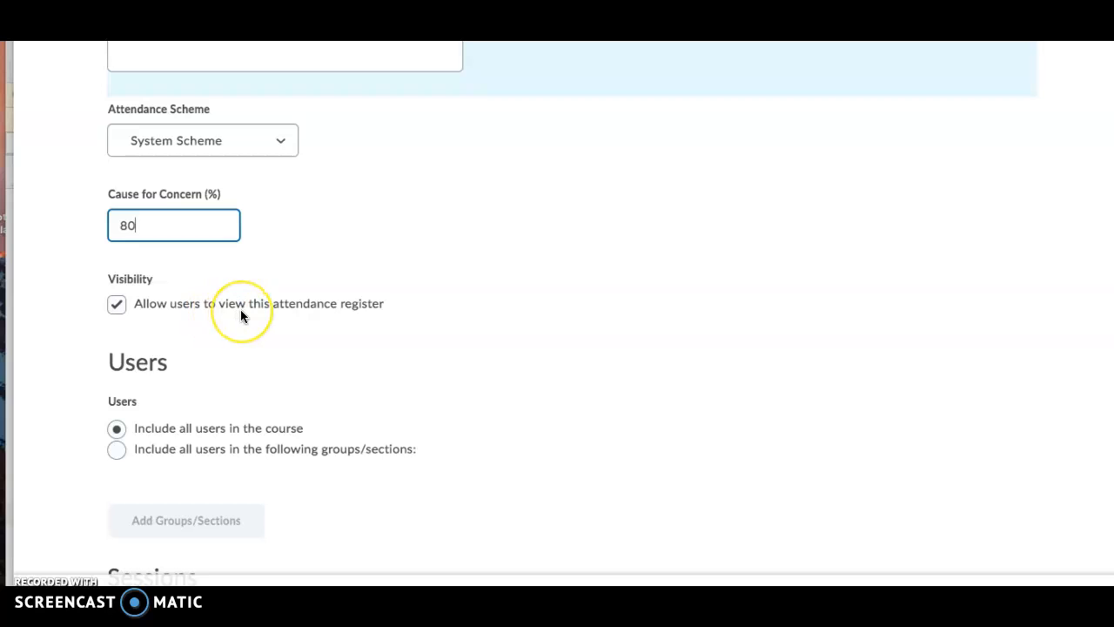
{"action": "scroll", "coordinate": [240, 309], "scroll_direction": "down", "scroll_amount": 1}
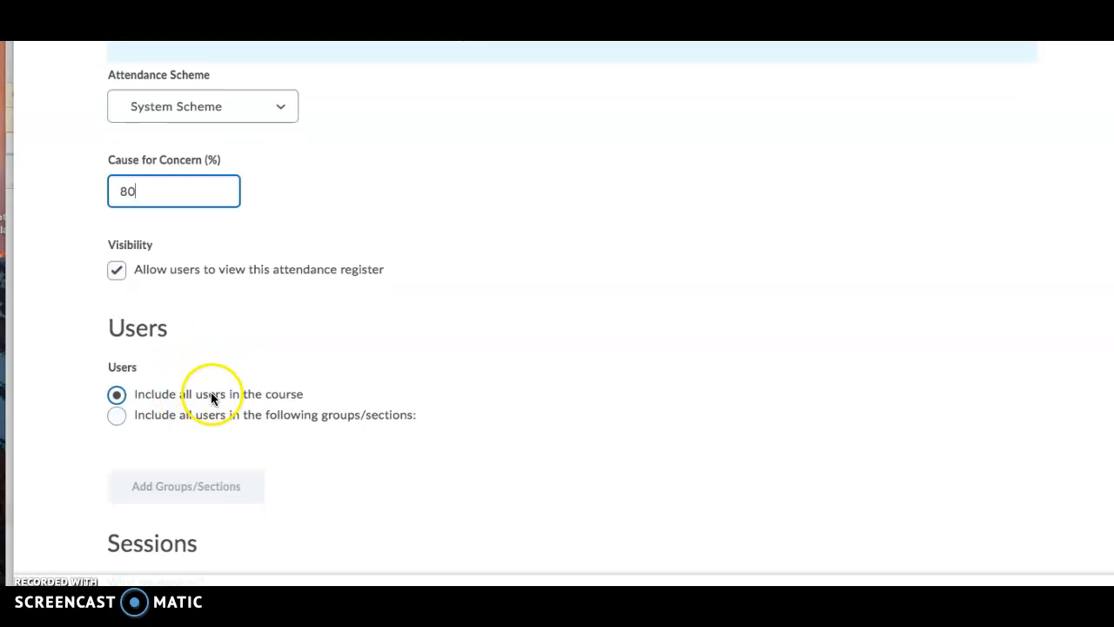
{"action": "scroll", "coordinate": [157, 397], "scroll_direction": "down", "scroll_amount": 5}
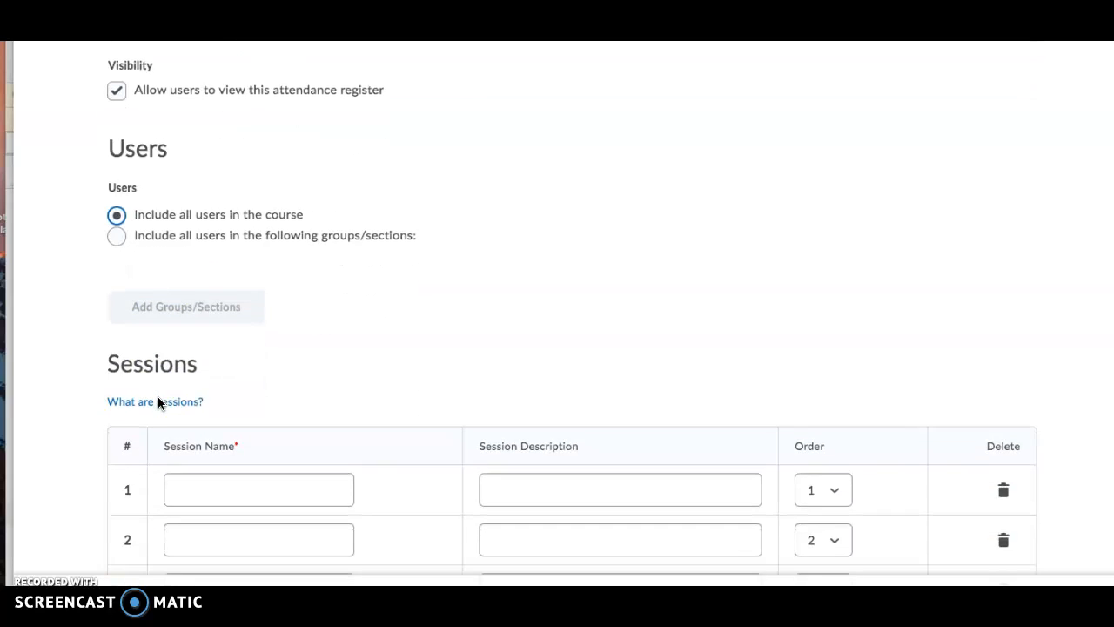
{"action": "left_click", "coordinate": [183, 392]}
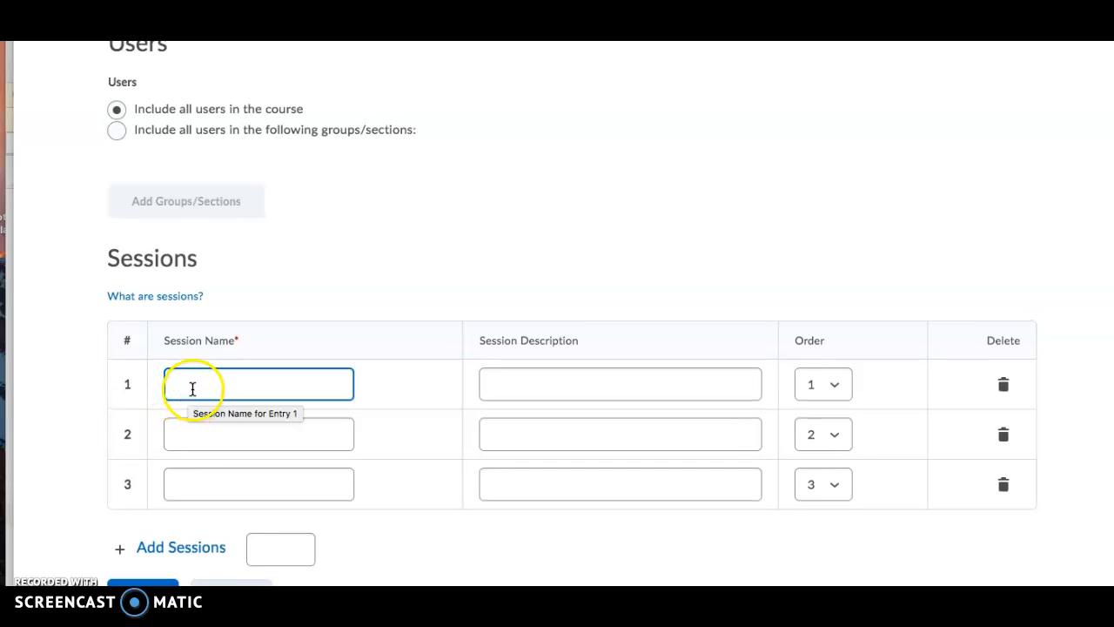
{"action": "left_click", "coordinate": [192, 386]}
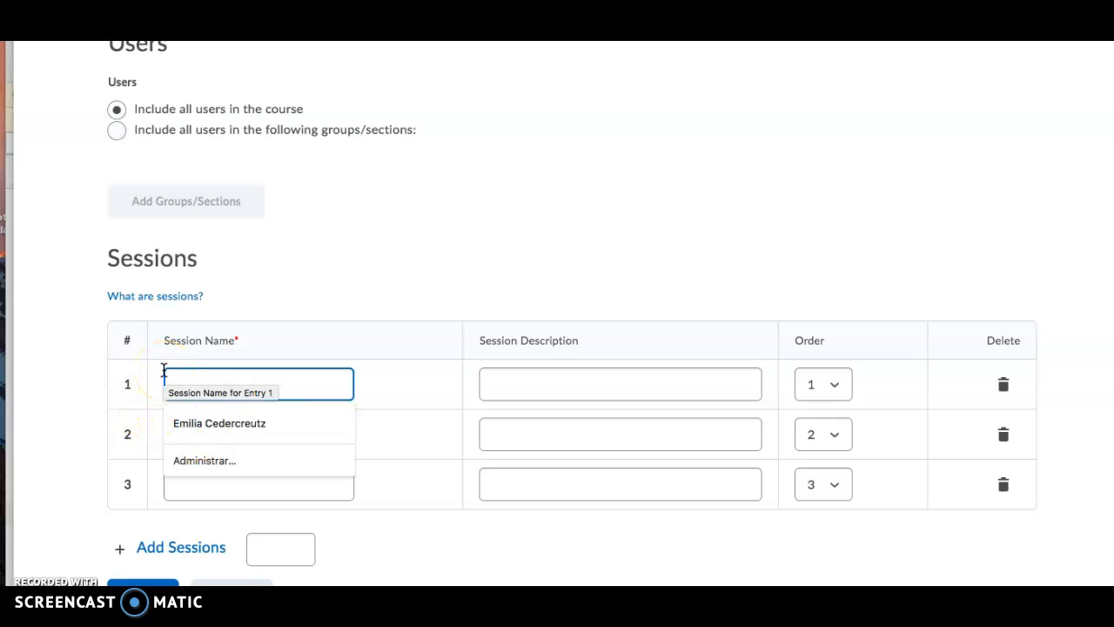
{"action": "type", "text": "Week 1 - Tuesday"}
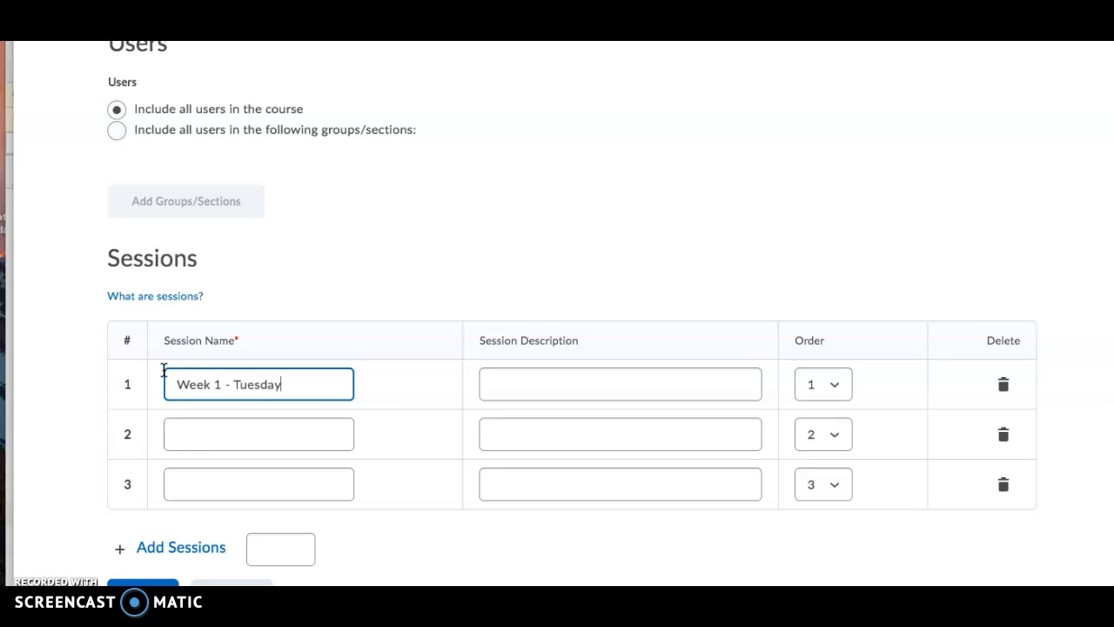
{"action": "left_click", "coordinate": [186, 426]}
{"action": "type", "text": "Week 1 - Wednesday"}
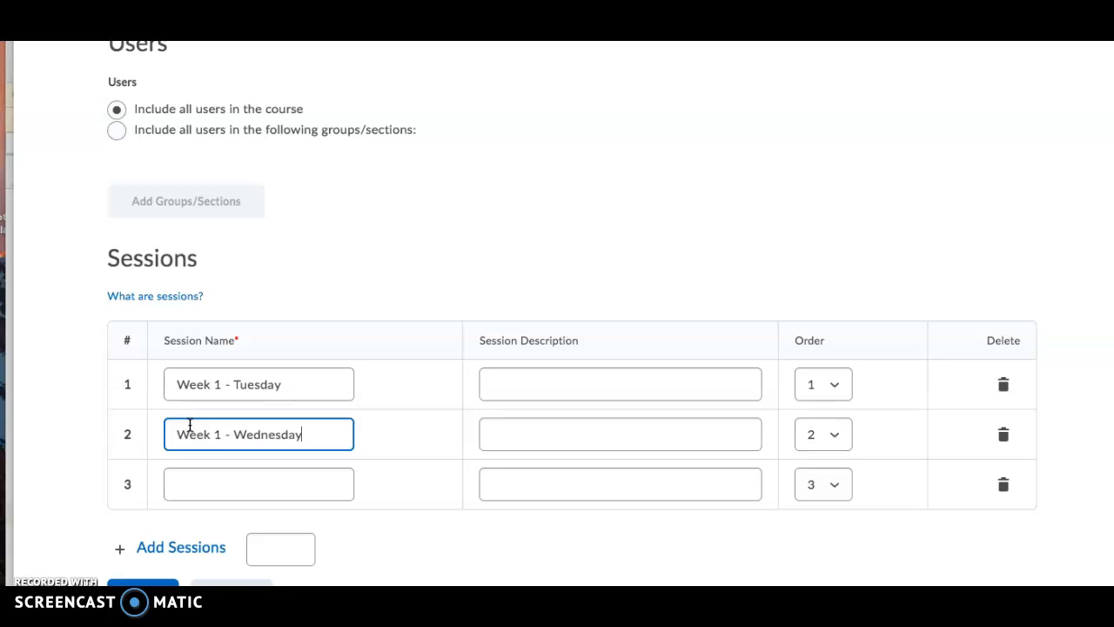
{"action": "left_click", "coordinate": [212, 477]}
{"action": "type", "text": "Week 1 - Thursday"}
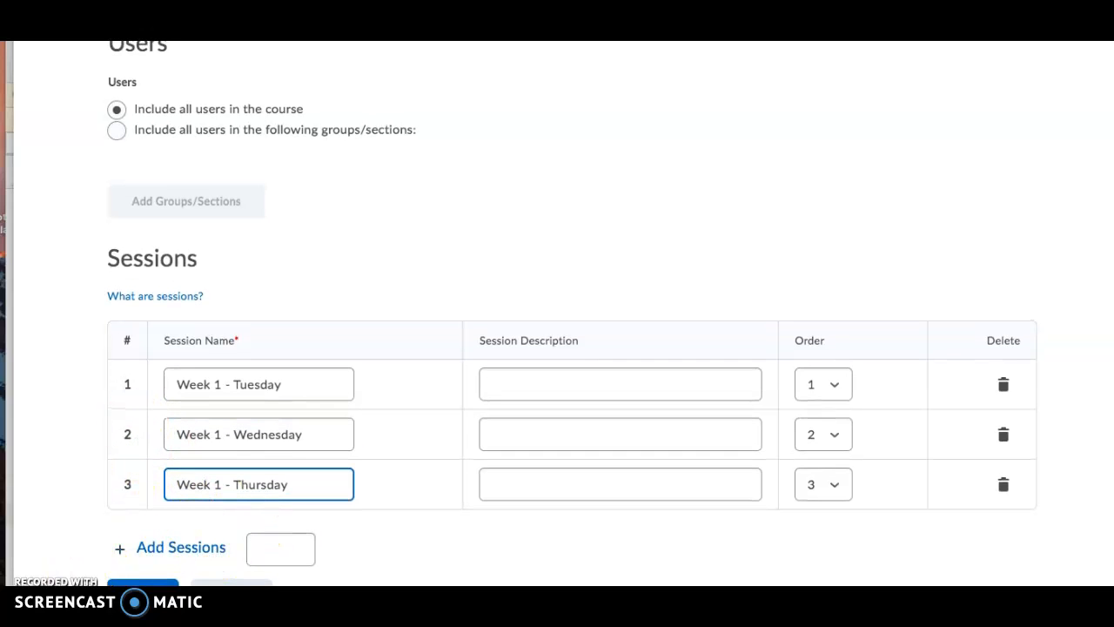
- Add 25 more sessions to the register, saving the unsaved changes
{"action": "left_click", "coordinate": [67, 506]}
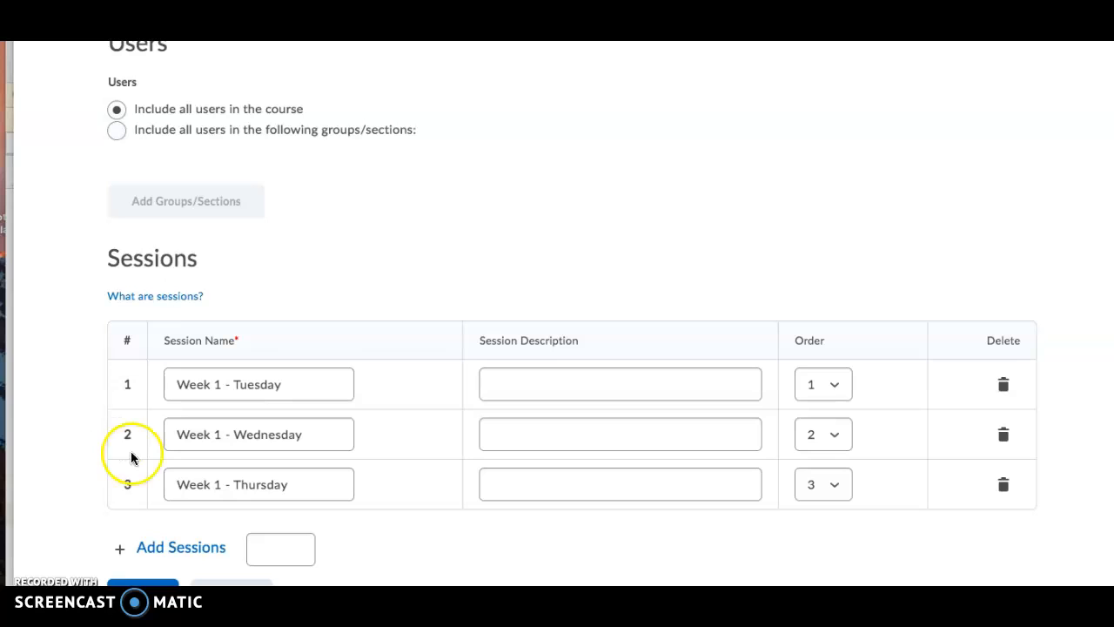
{"action": "left_click", "coordinate": [241, 394]}
{"action": "left_click", "coordinate": [259, 431]}
{"action": "left_click", "coordinate": [236, 497]}
{"action": "left_click", "coordinate": [261, 546]}
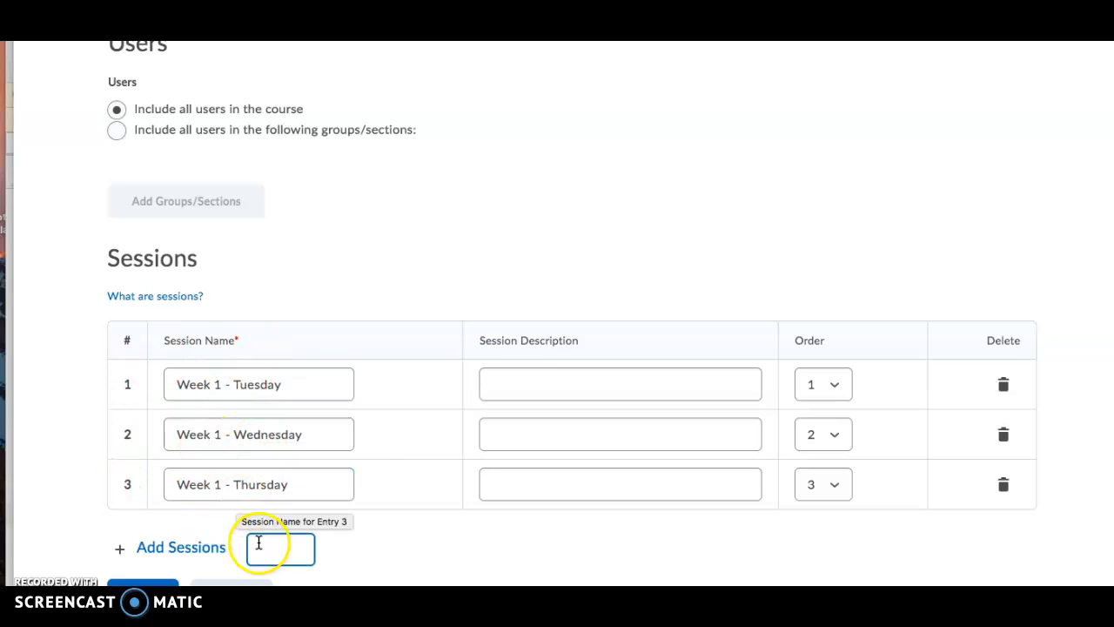
{"action": "type", "text": "25"}
{"action": "left_click", "coordinate": [209, 545]}
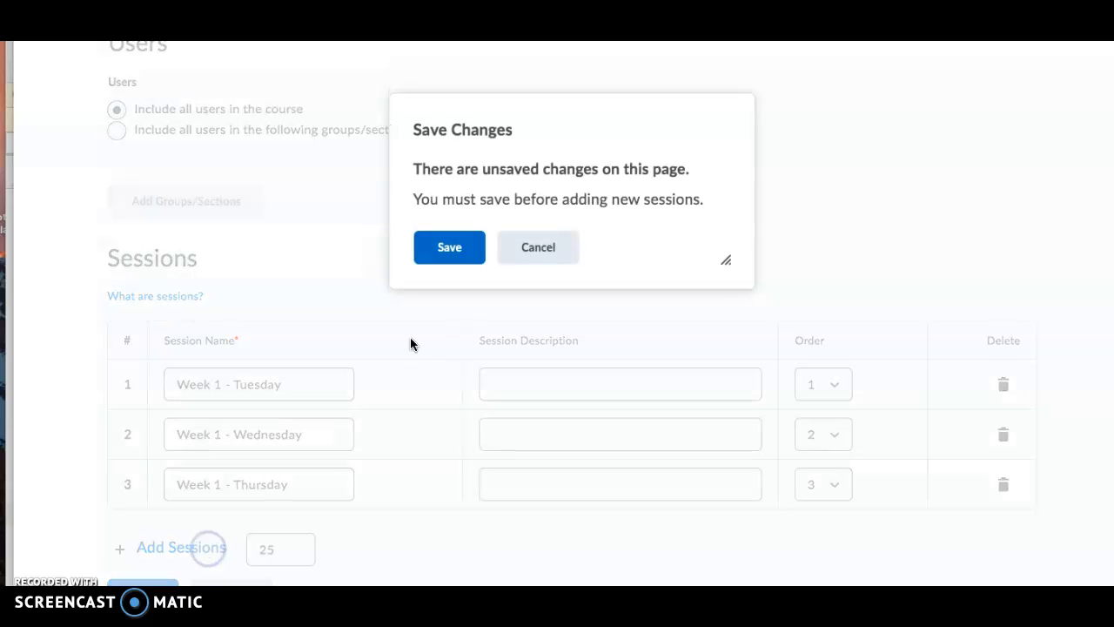
{"action": "left_click", "coordinate": [456, 257]}
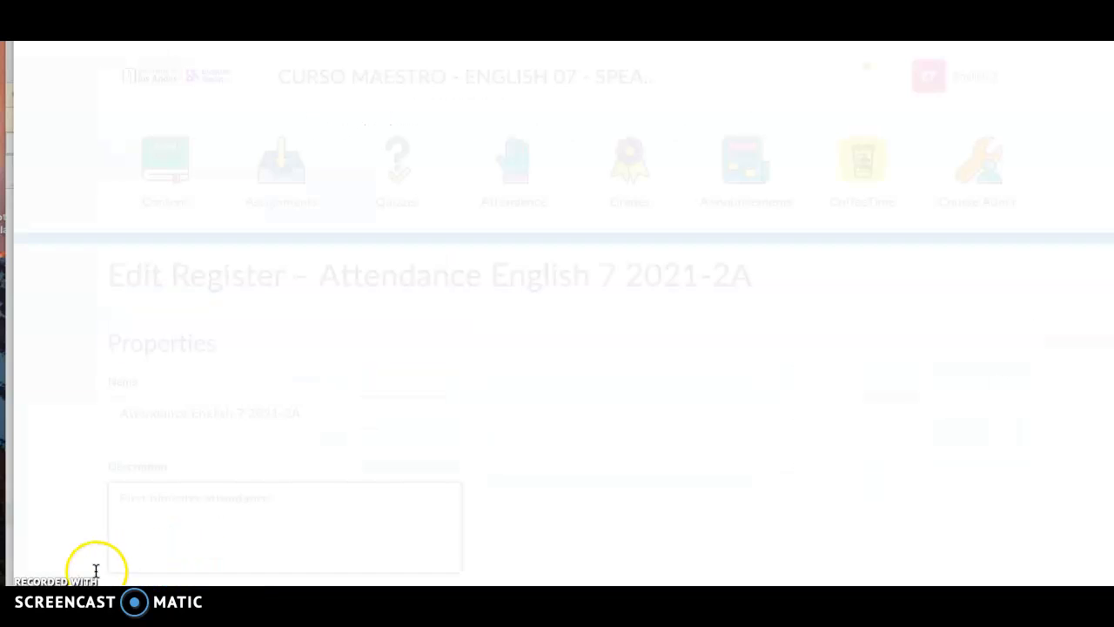
- Name the fourth session "Week 1 - Friday"
{"action": "scroll", "coordinate": [241, 466], "scroll_direction": "down", "scroll_amount": 12}
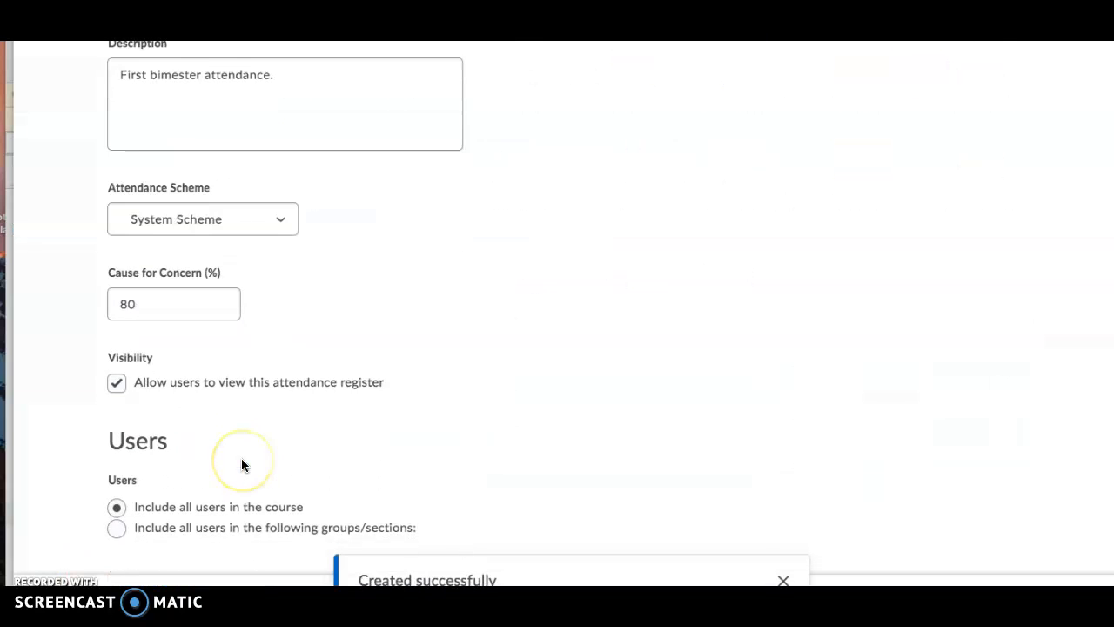
{"action": "scroll", "coordinate": [241, 464], "scroll_direction": "up", "scroll_amount": 3}
{"action": "scroll", "coordinate": [241, 462], "scroll_direction": "down", "scroll_amount": 2}
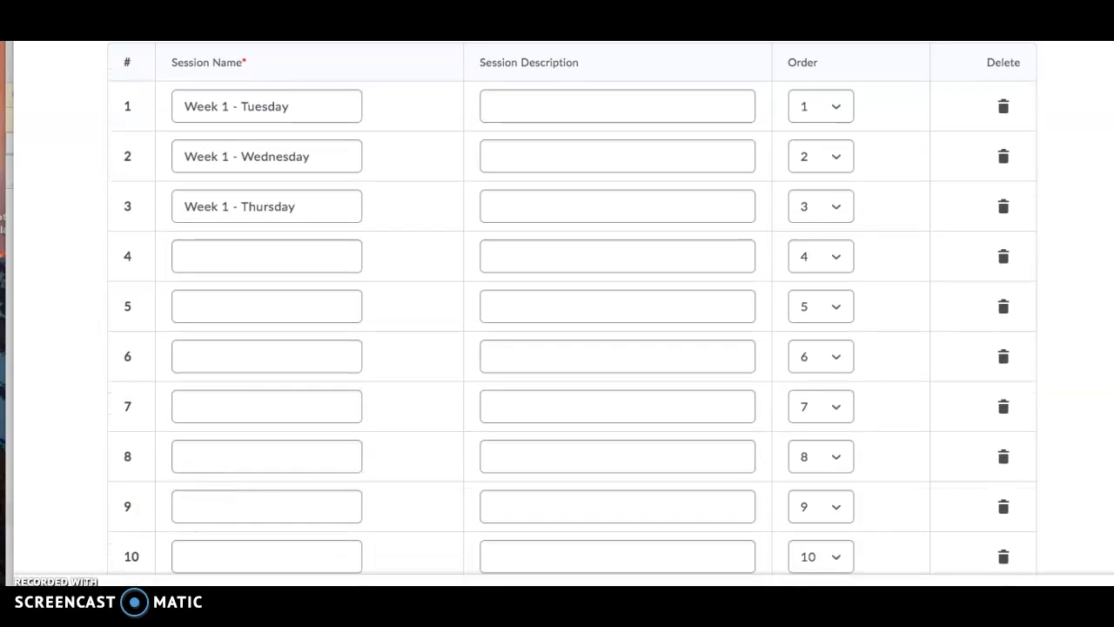
{"action": "left_click", "coordinate": [221, 258]}
{"action": "type", "text": "Week "}
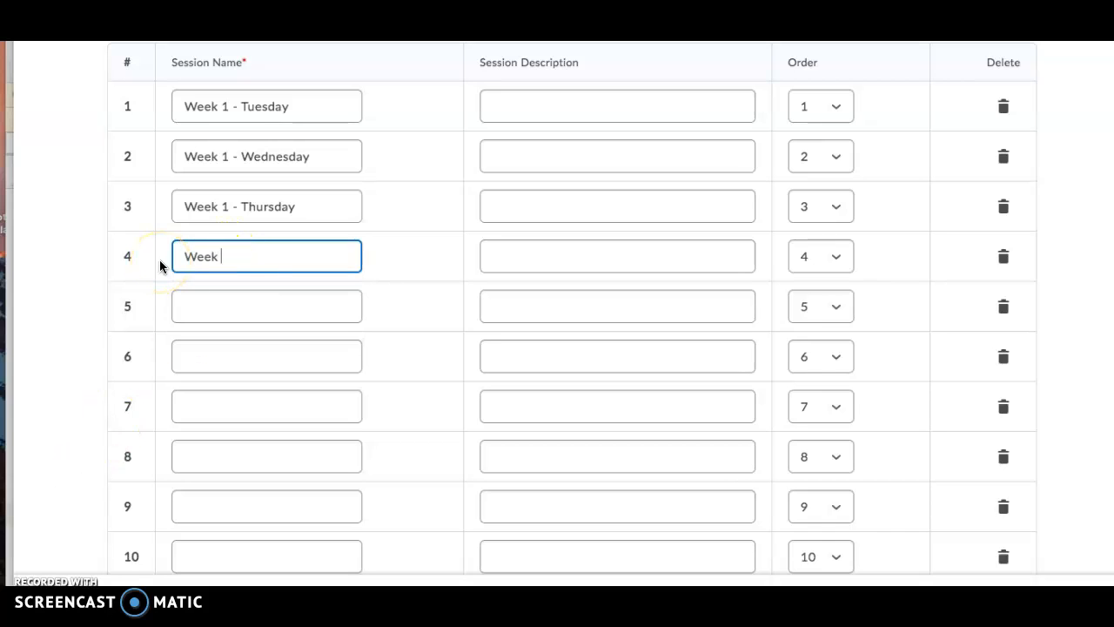
{"action": "type", "text": "1 - Friday"}
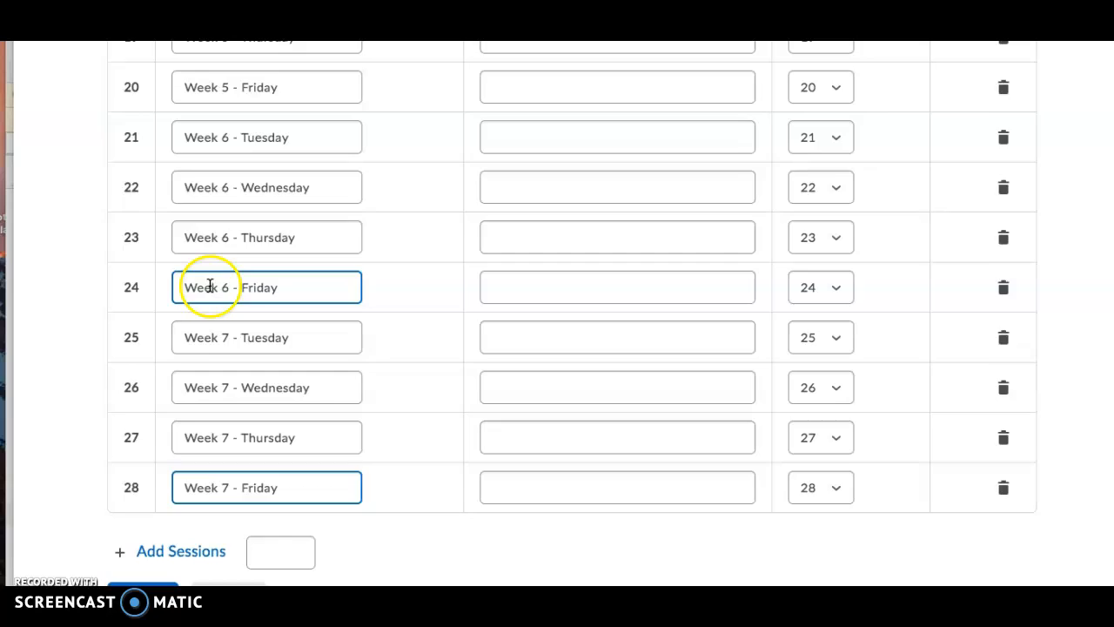
- Check the end of the session list and save the register with its named sessions
{"action": "scroll", "coordinate": [209, 287], "scroll_direction": "up", "scroll_amount": 3}
{"action": "left_click", "coordinate": [224, 374]}
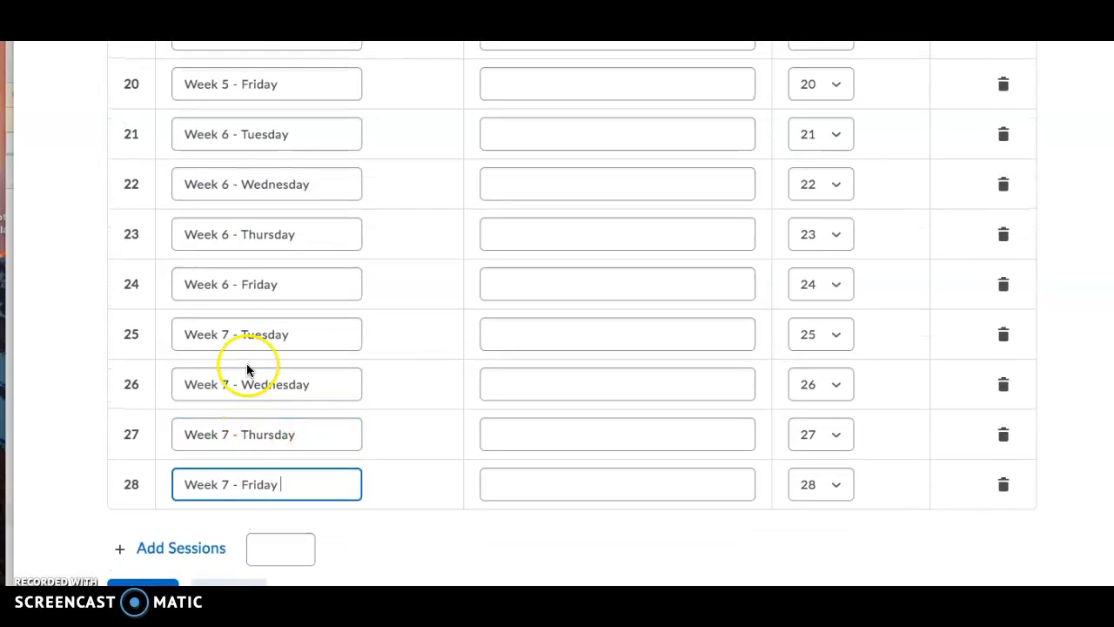
{"action": "left_click", "coordinate": [160, 575]}
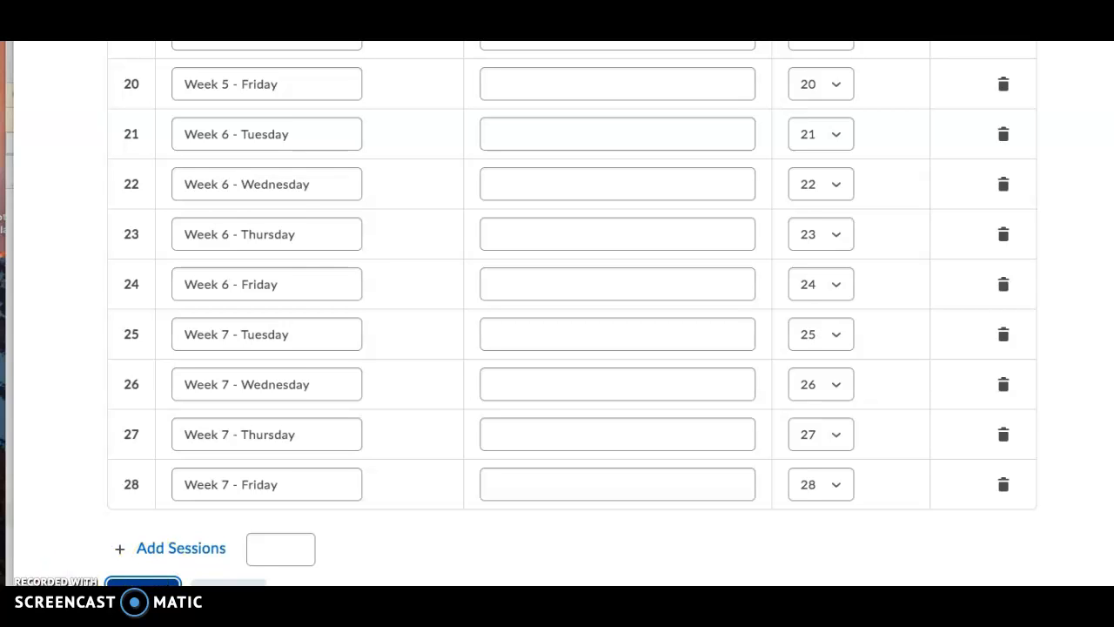
- Review the session names for weeks 5 to 7 in the register's session list
{"action": "left_click", "coordinate": [106, 311]}
{"action": "left_click", "coordinate": [309, 240]}
{"action": "left_click", "coordinate": [322, 180]}
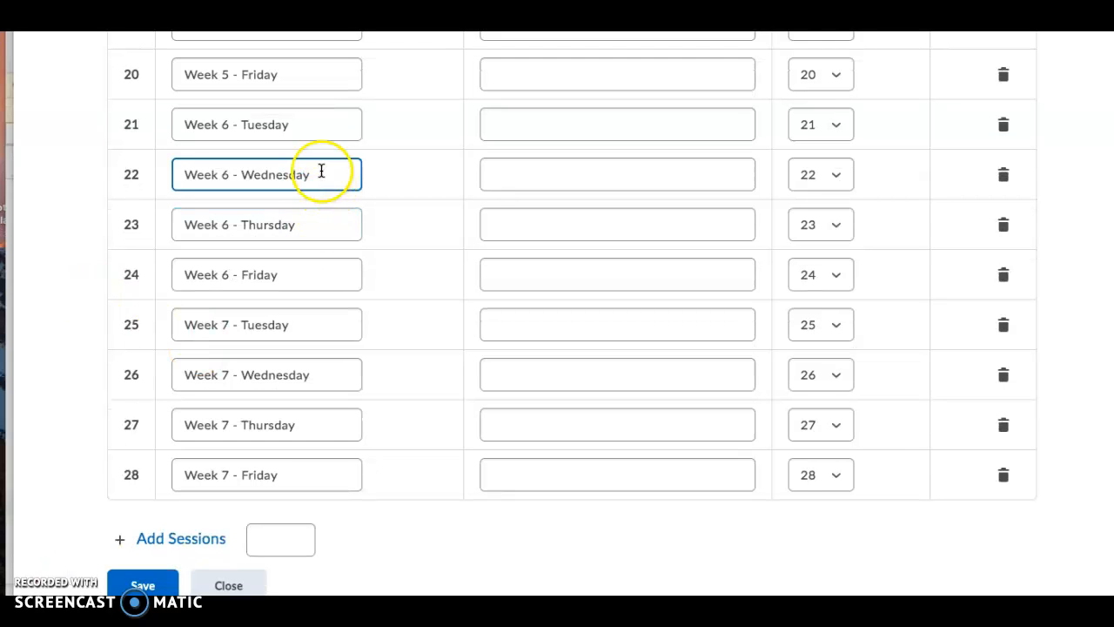
{"action": "scroll", "coordinate": [188, 222], "scroll_direction": "up", "scroll_amount": 1}
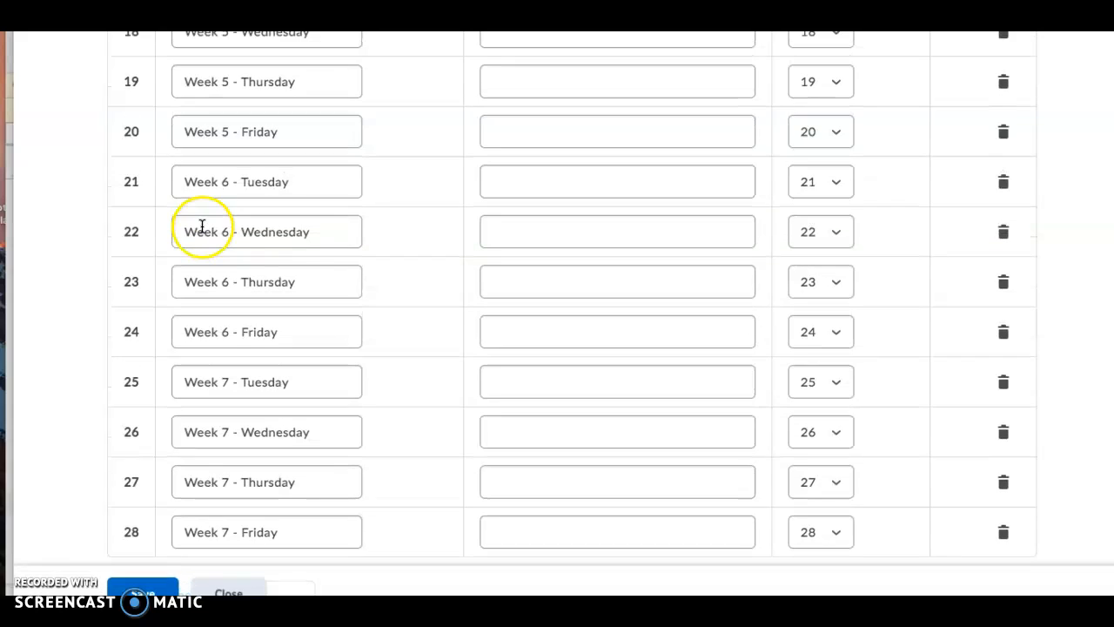
{"action": "left_click", "coordinate": [195, 136]}
{"action": "left_click", "coordinate": [197, 182]}
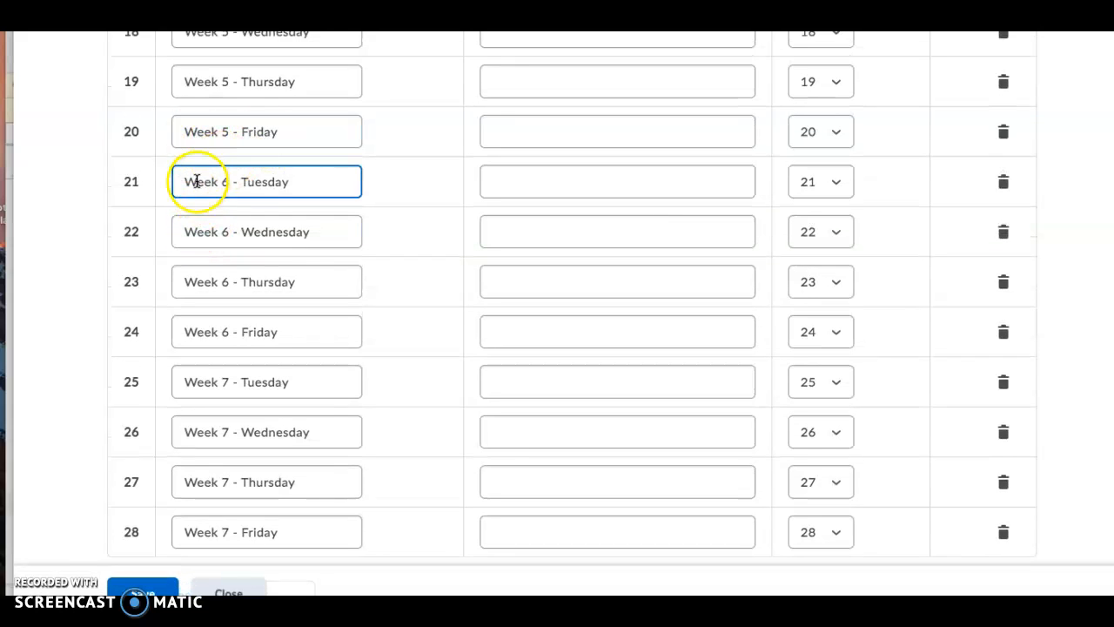
{"action": "left_click", "coordinate": [273, 126]}
{"action": "left_click", "coordinate": [357, 488]}
{"action": "left_click", "coordinate": [201, 287]}
{"action": "left_click", "coordinate": [197, 336]}
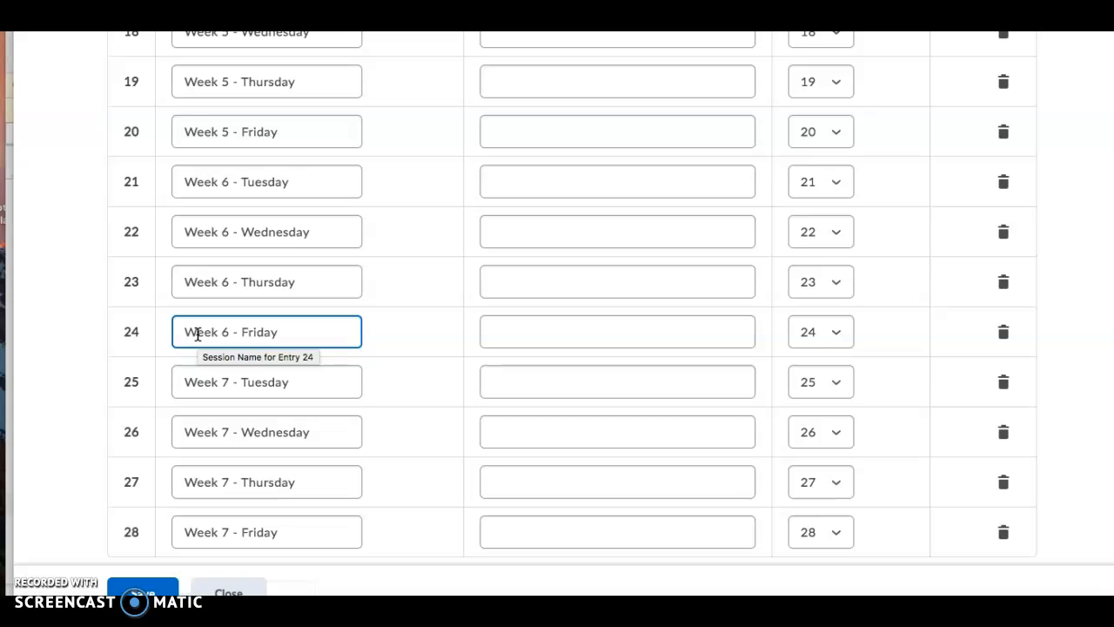
{"action": "left_click", "coordinate": [302, 140]}
{"action": "left_click", "coordinate": [194, 191]}
{"action": "left_click", "coordinate": [206, 224]}
{"action": "left_click", "coordinate": [254, 527]}
{"action": "left_click", "coordinate": [232, 483]}
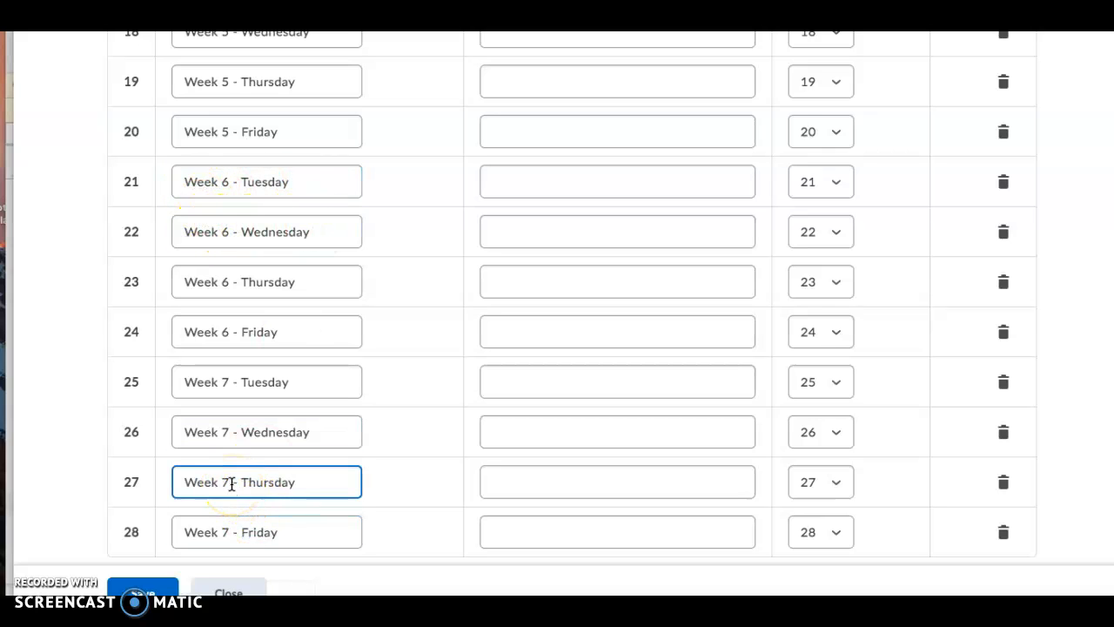
- Save and close the register and go to the course's list of attendance registers
{"action": "left_click", "coordinate": [153, 585]}
{"action": "left_click", "coordinate": [222, 591]}
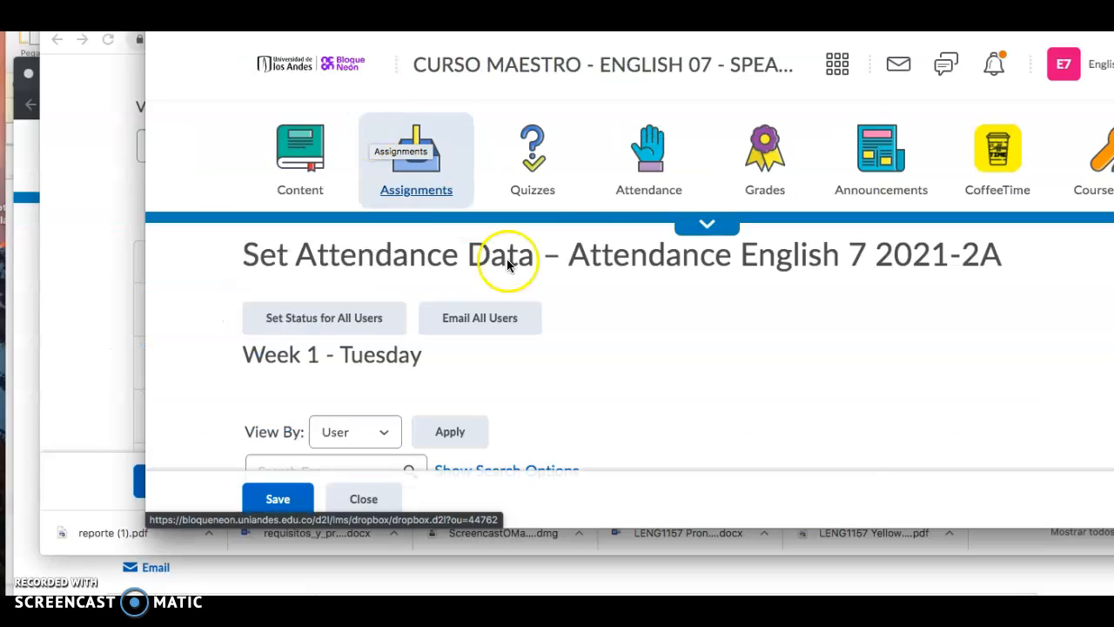
{"action": "left_click", "coordinate": [635, 191]}
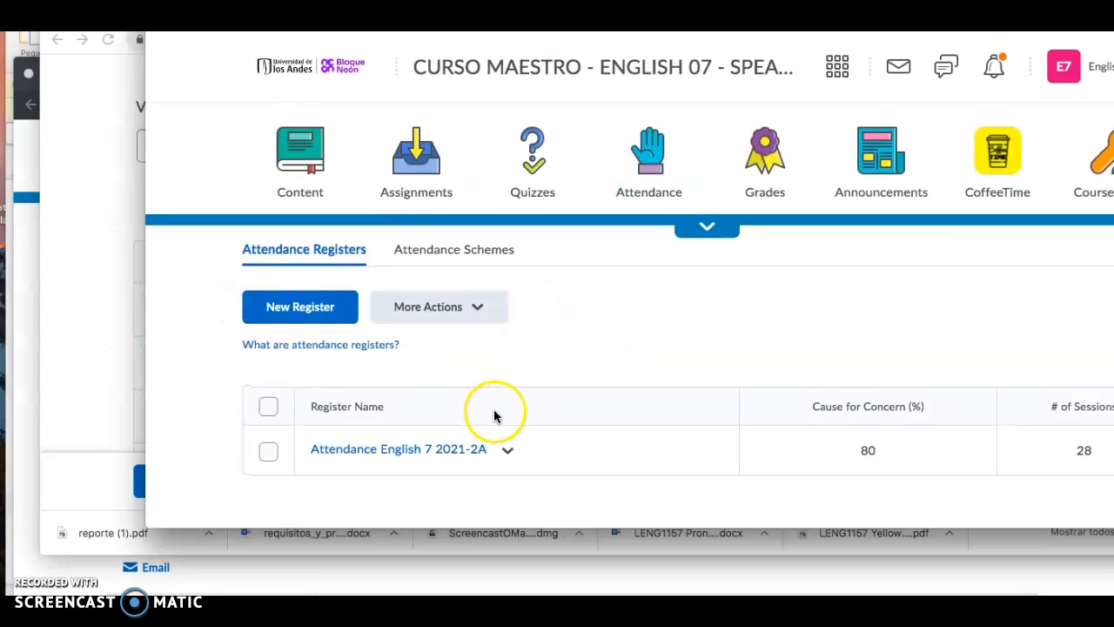
- Open the Week 1 - Tuesday session of the Attendance English 7 2021-2A register and examine the attendance statuses available for a student
{"action": "left_click", "coordinate": [457, 451]}
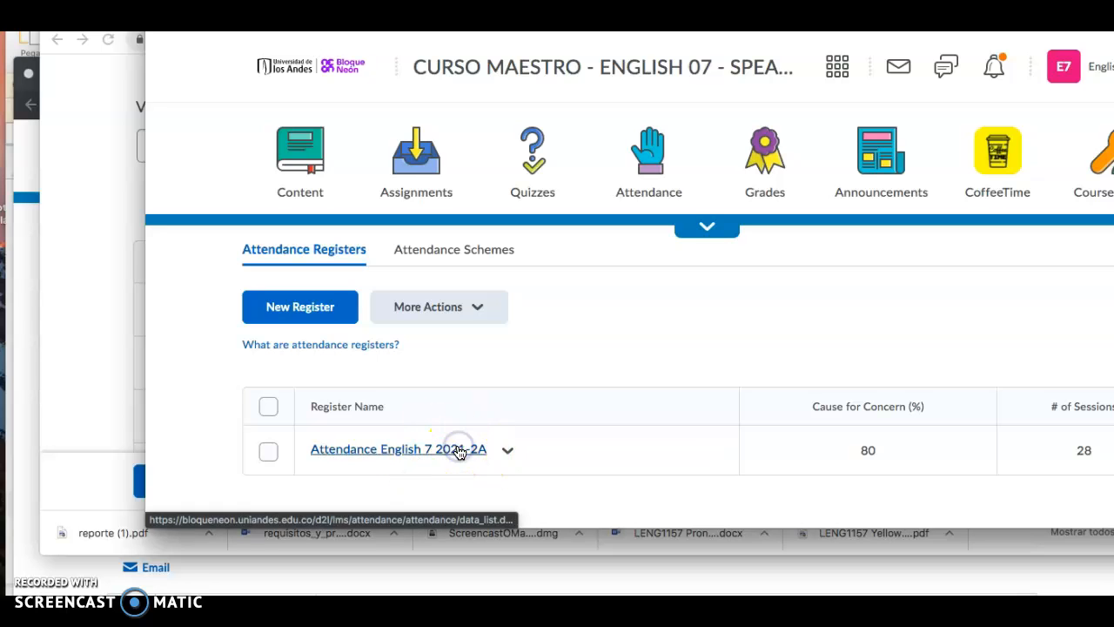
{"action": "scroll", "coordinate": [460, 453], "scroll_direction": "down", "scroll_amount": 5}
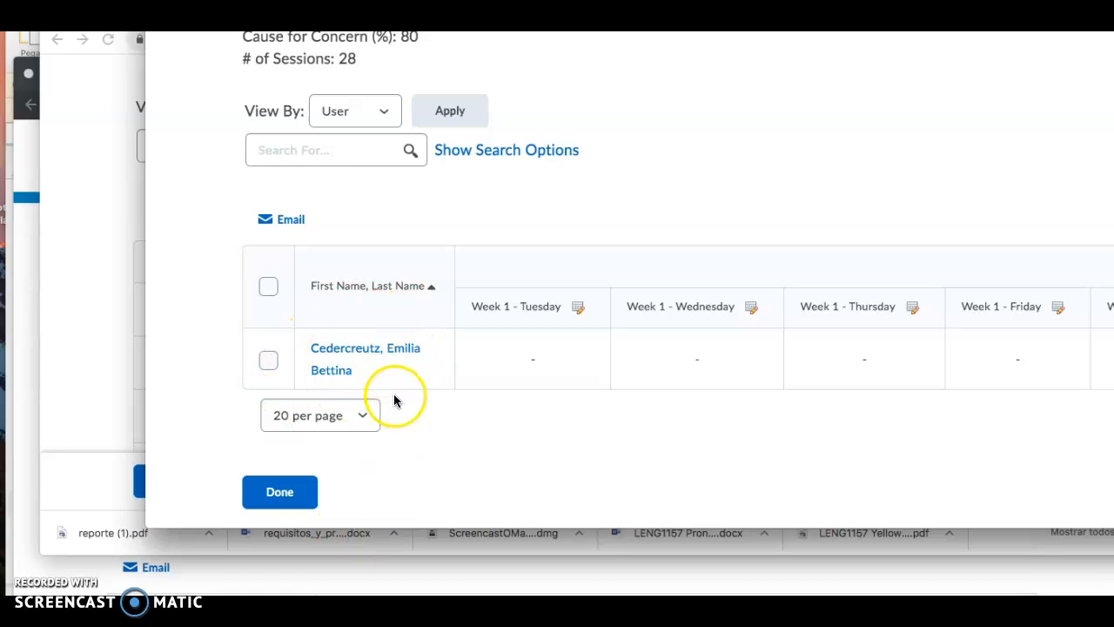
{"action": "left_click", "coordinate": [579, 308]}
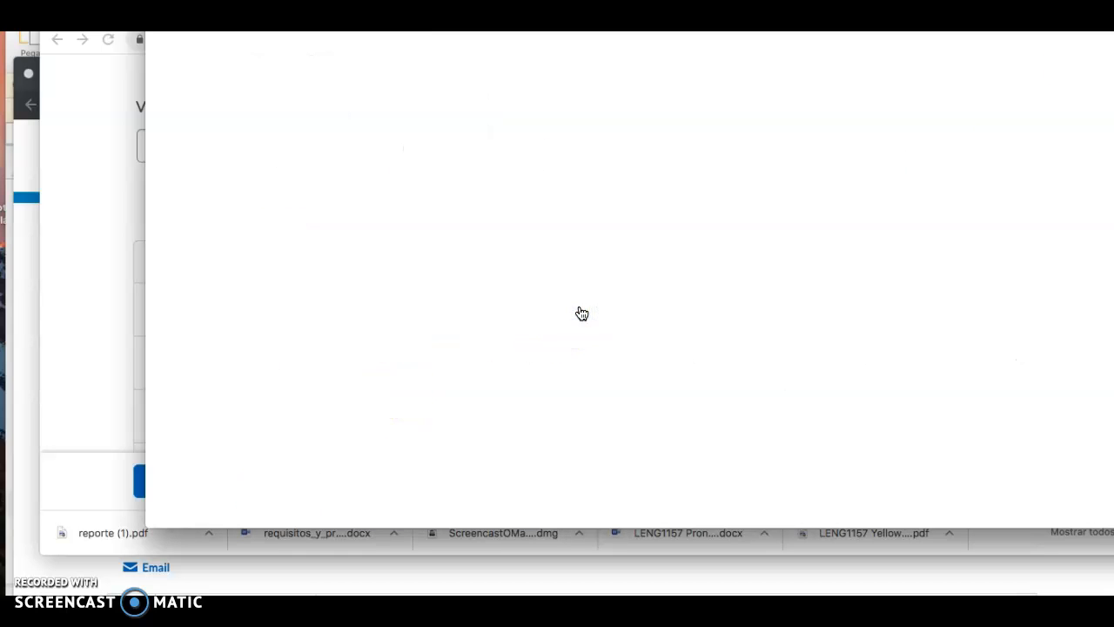
{"action": "scroll", "coordinate": [581, 313], "scroll_direction": "down", "scroll_amount": 5}
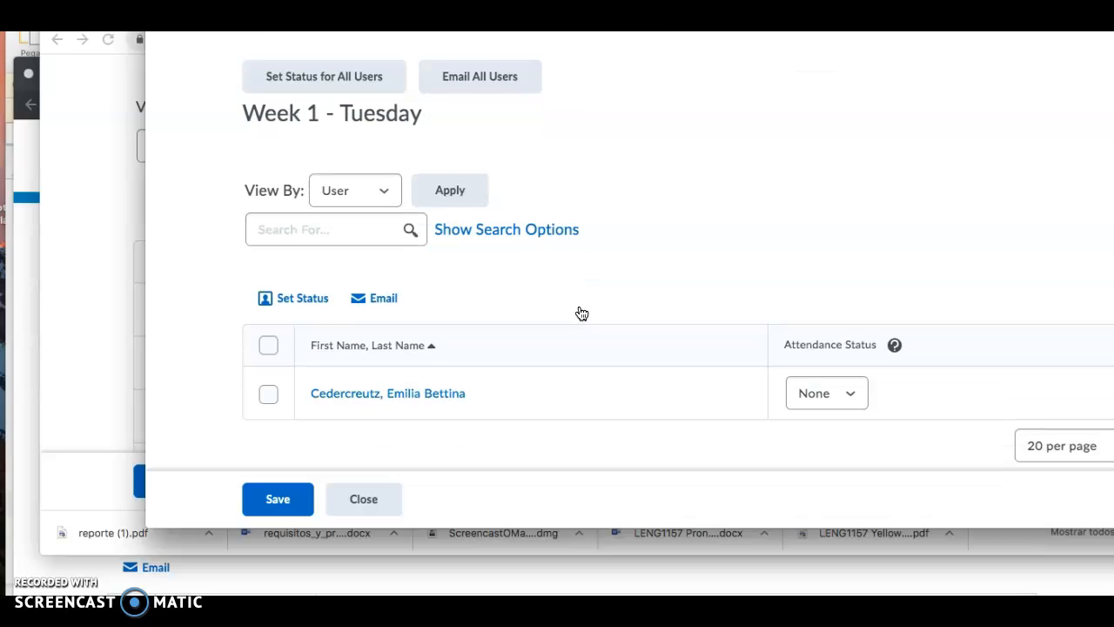
{"action": "left_click", "coordinate": [863, 370]}
{"action": "left_click", "coordinate": [832, 408]}
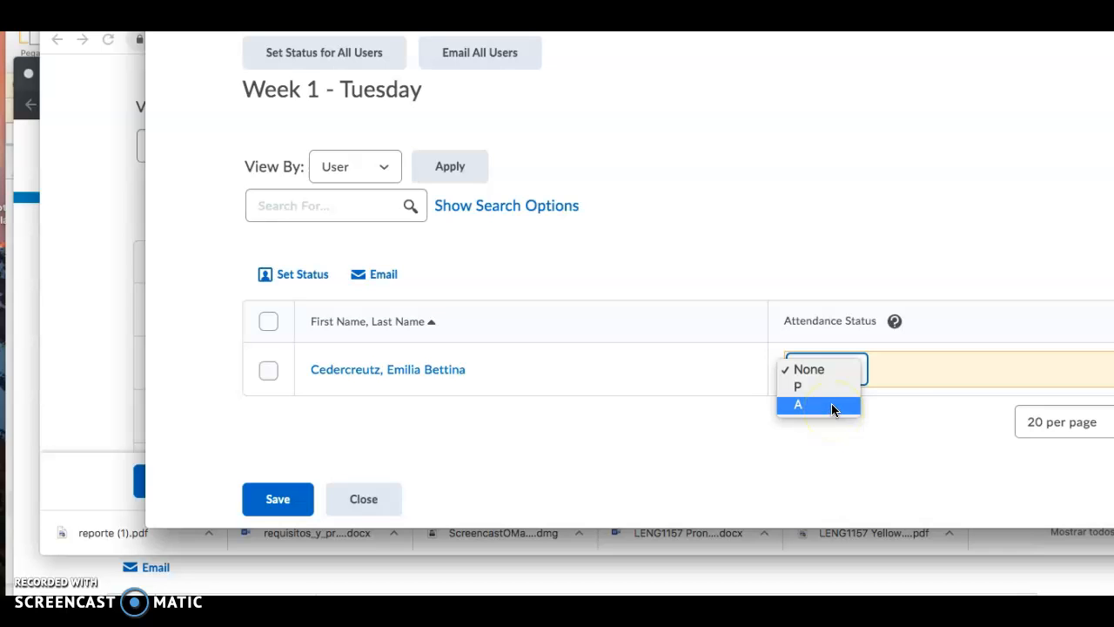
{"action": "left_click_drag", "start_coordinate": [821, 370], "coordinate": [753, 244]}
{"action": "scroll", "coordinate": [753, 235], "scroll_direction": "up", "scroll_amount": 3}
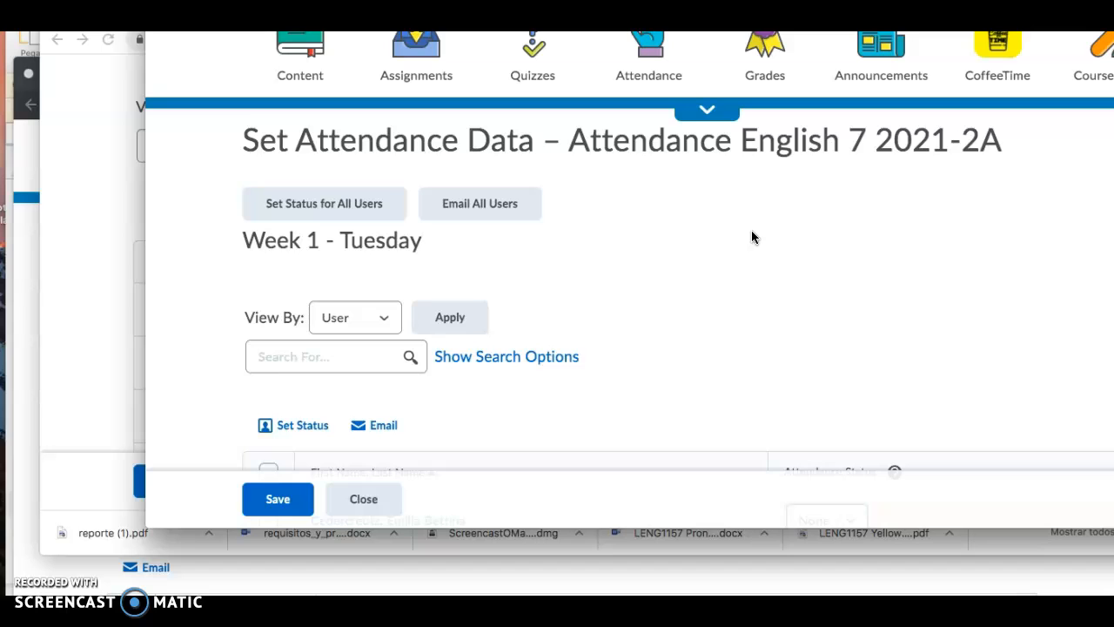
{"action": "scroll", "coordinate": [752, 230], "scroll_direction": "down", "scroll_amount": 2}
{"action": "scroll", "coordinate": [753, 228], "scroll_direction": "up", "scroll_amount": 3}
- Return to the course's attendance area and start a new attendance scheme
{"action": "left_click", "coordinate": [673, 190]}
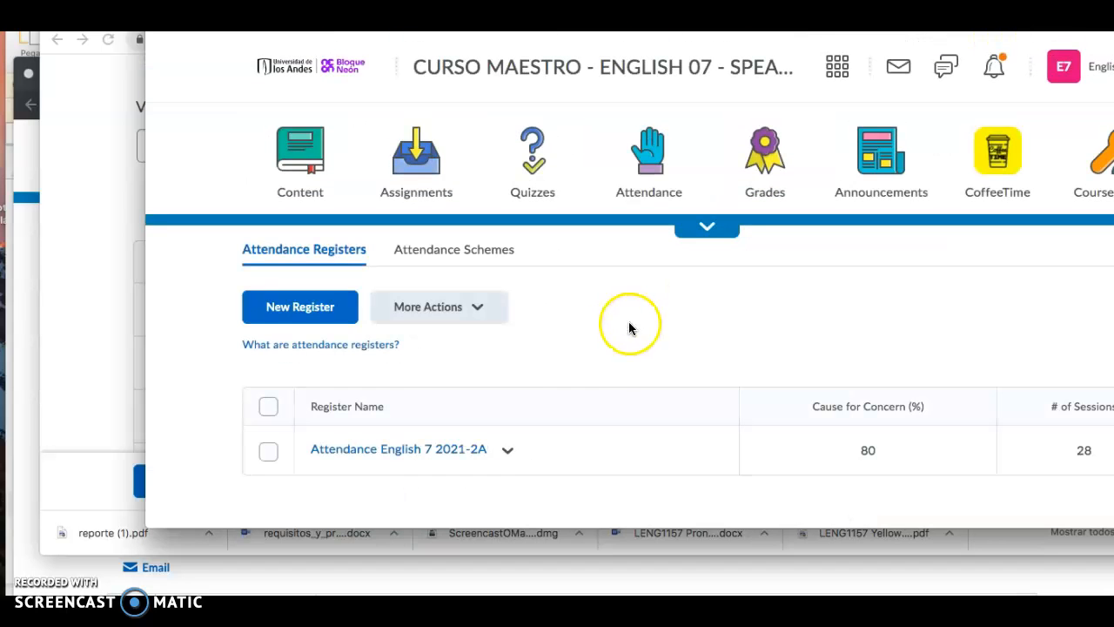
{"action": "left_click", "coordinate": [508, 450]}
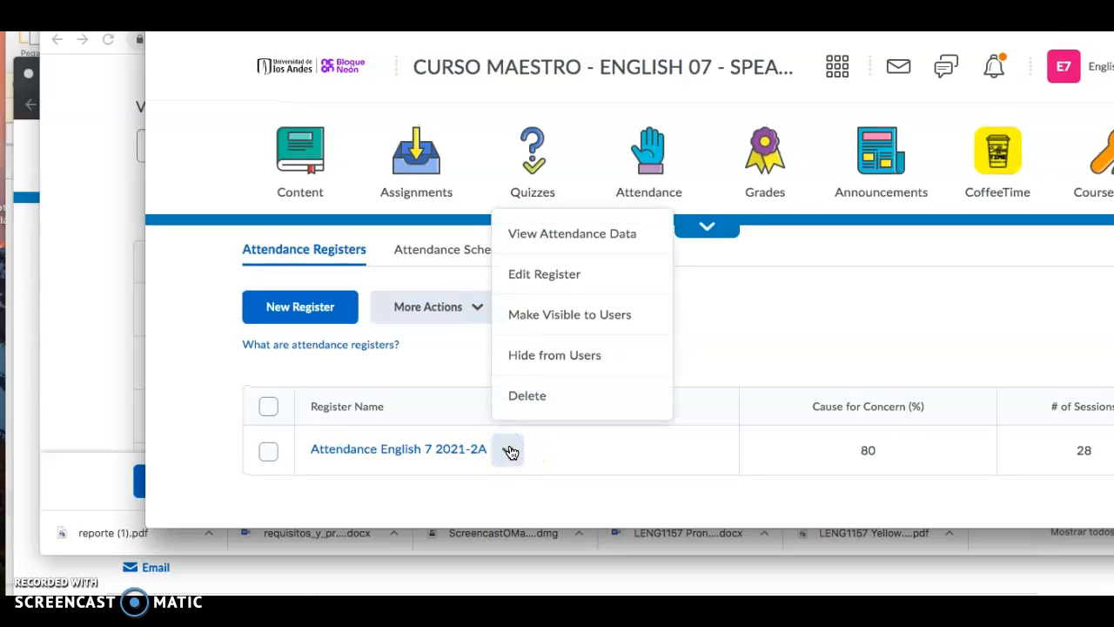
{"action": "left_click", "coordinate": [552, 276]}
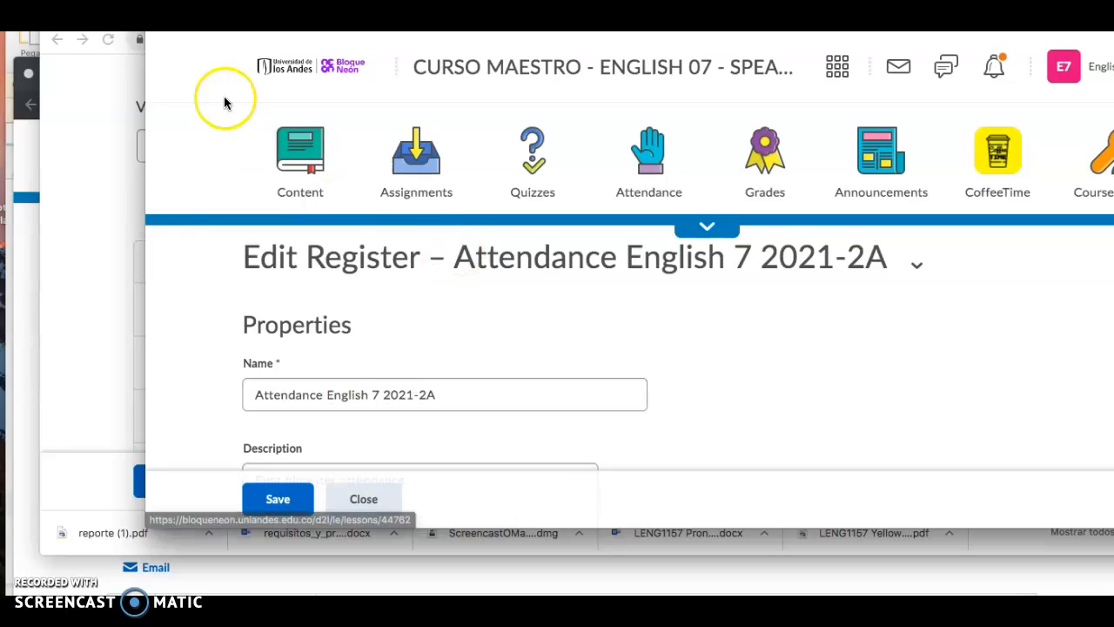
{"action": "left_click", "coordinate": [446, 253]}
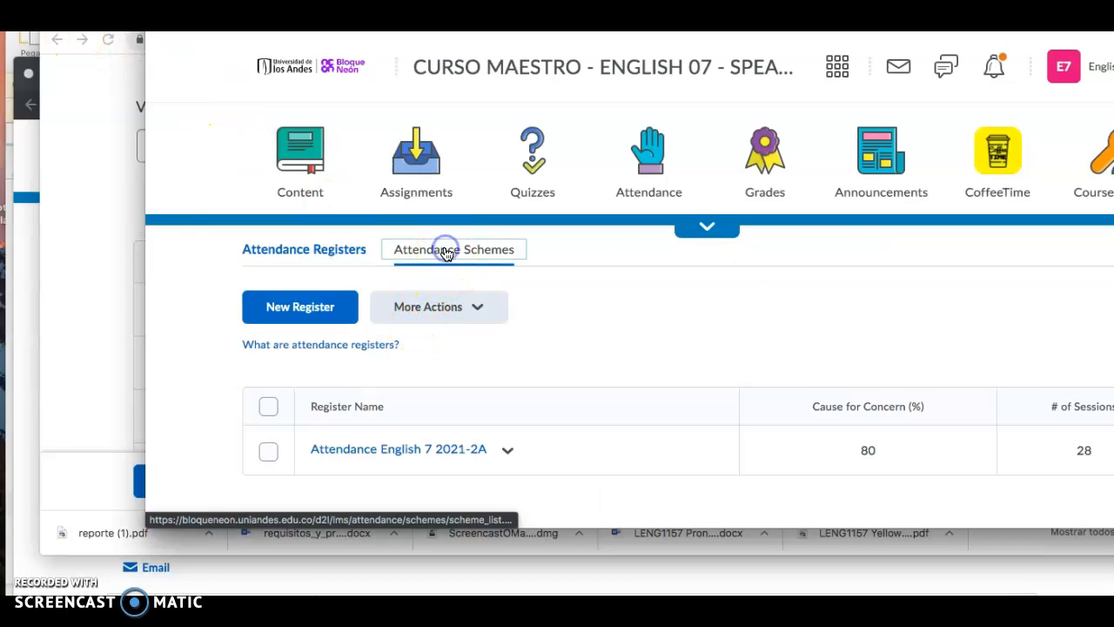
{"action": "scroll", "coordinate": [445, 301], "scroll_direction": "down", "scroll_amount": 2}
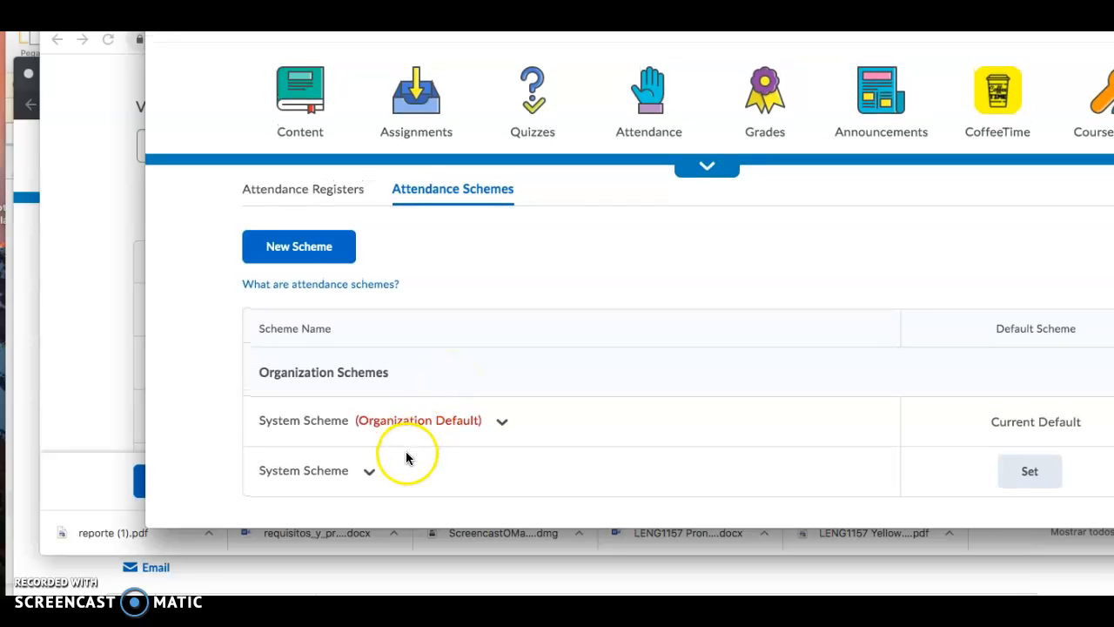
{"action": "left_click", "coordinate": [309, 248]}
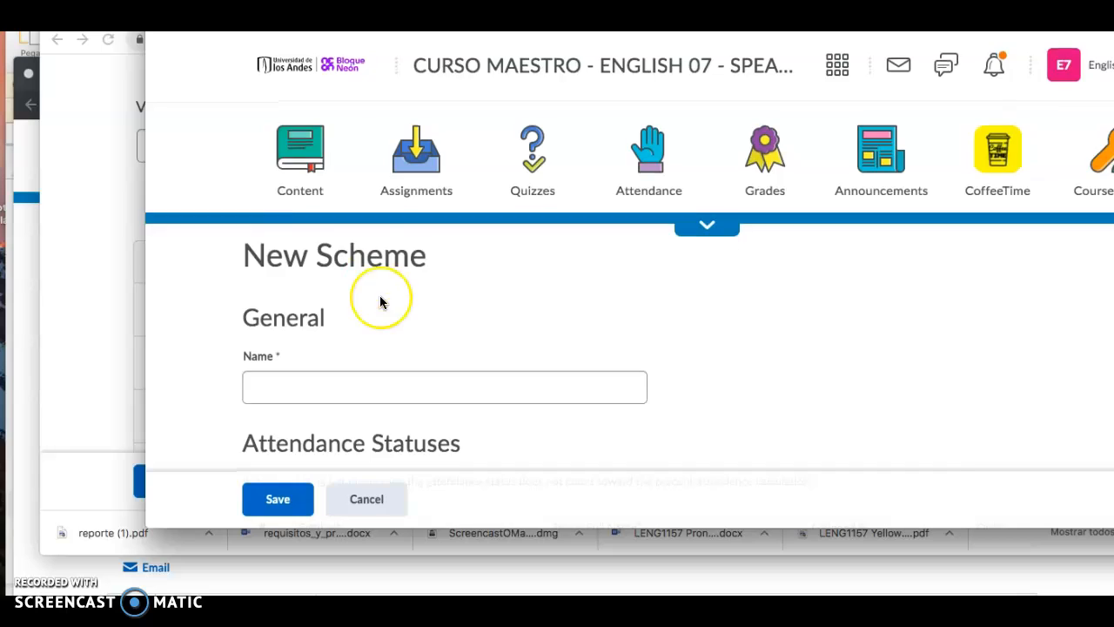
- Define the scheme's first attendance status with symbol E, full name "Excused Absence" and an assigned percentage of 100
{"action": "scroll", "coordinate": [379, 296], "scroll_direction": "down", "scroll_amount": 4}
{"action": "left_click", "coordinate": [390, 376]}
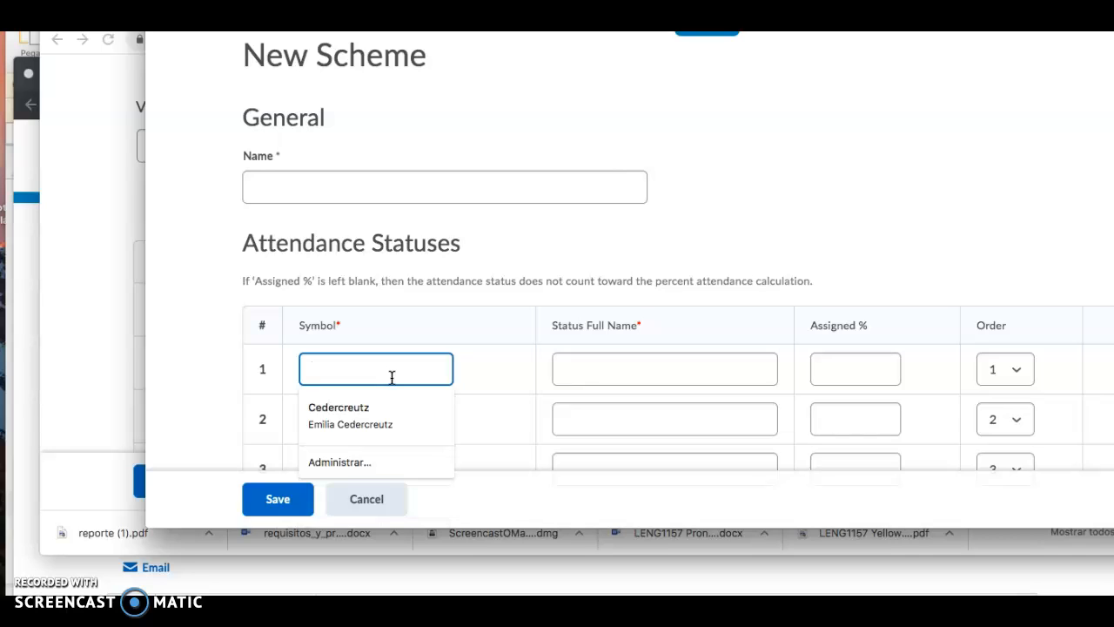
{"action": "type", "text": "E"}
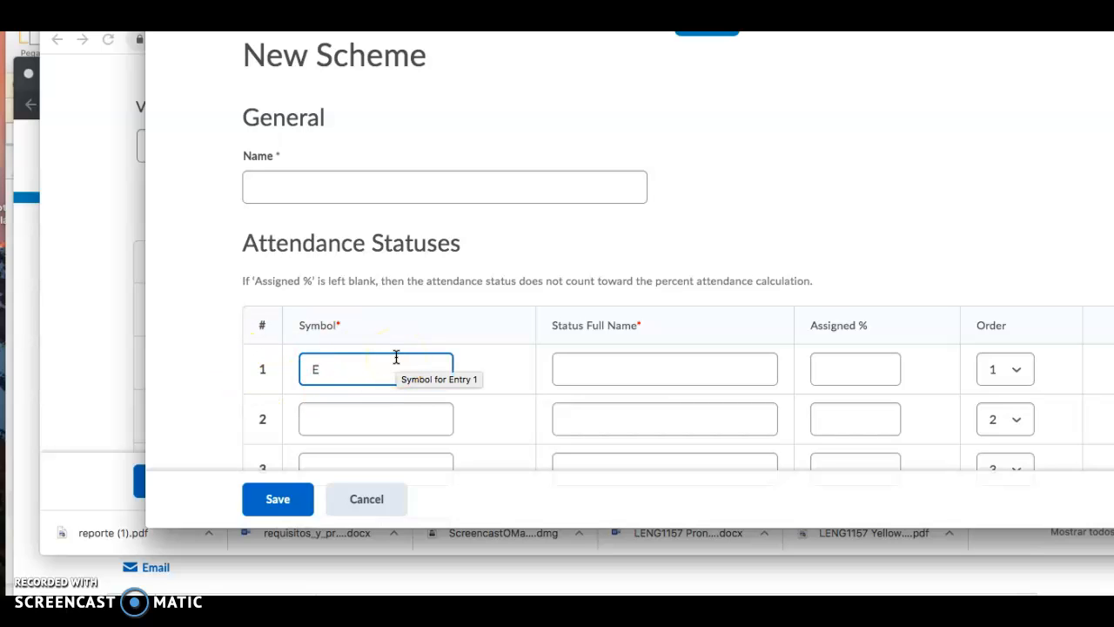
{"action": "left_click", "coordinate": [566, 364]}
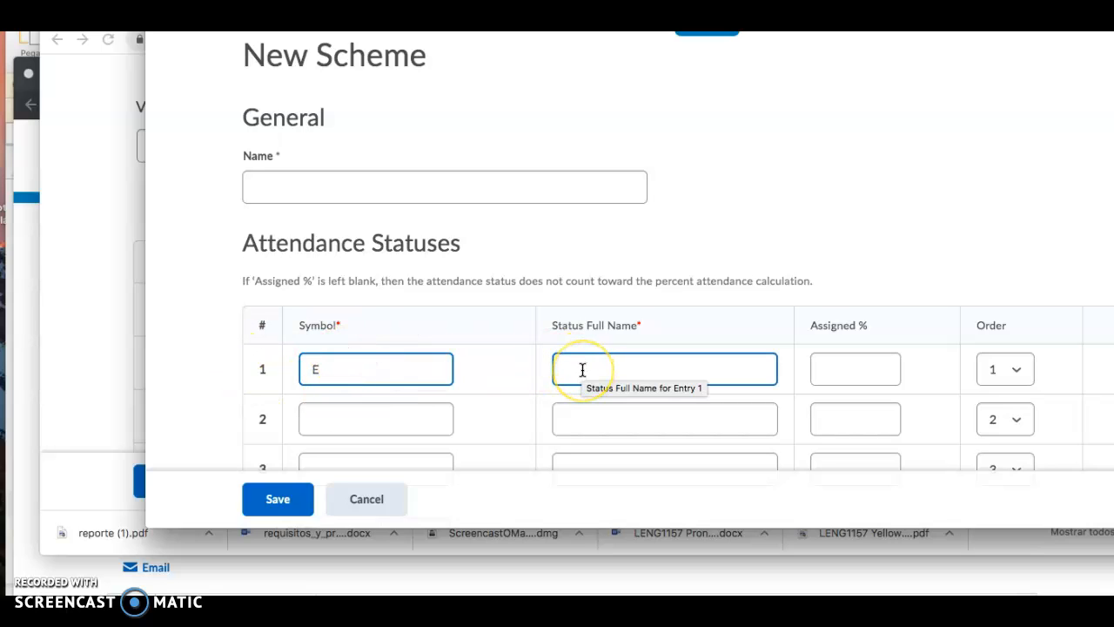
{"action": "left_click", "coordinate": [870, 371]}
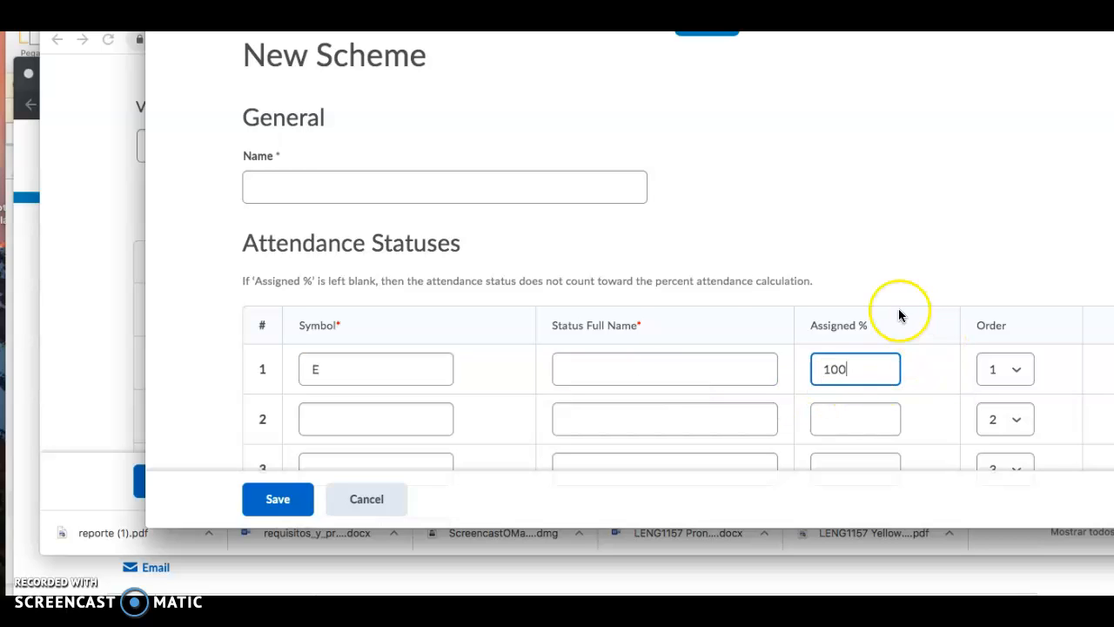
{"action": "left_click", "coordinate": [722, 364]}
{"action": "type", "text": "Excus"}
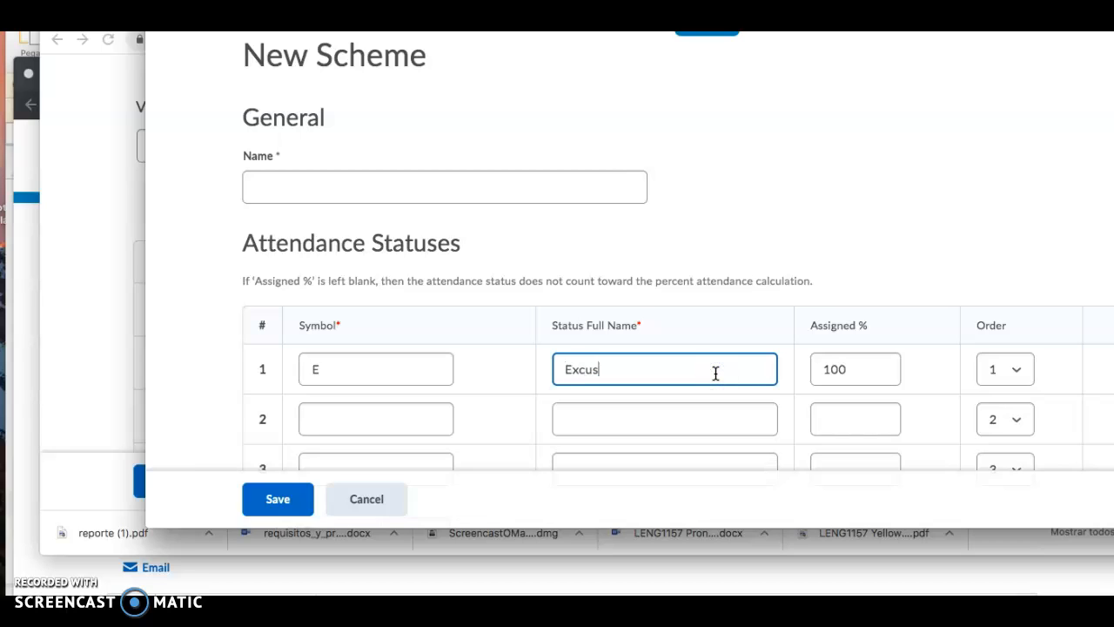
{"action": "type", "text": "ed Absence"}
- Name the scheme with the teacher's first name followed by "Level 7 Scheme" and try to save it
{"action": "left_click", "coordinate": [551, 185]}
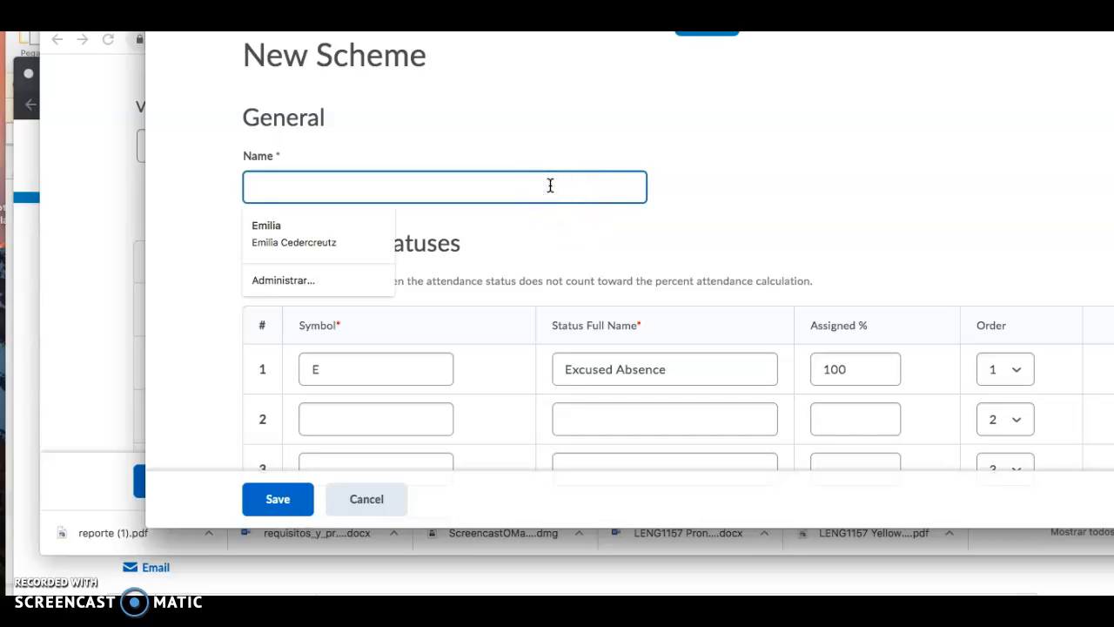
{"action": "type", "text": "Emilia's Level 7 Scheme"}
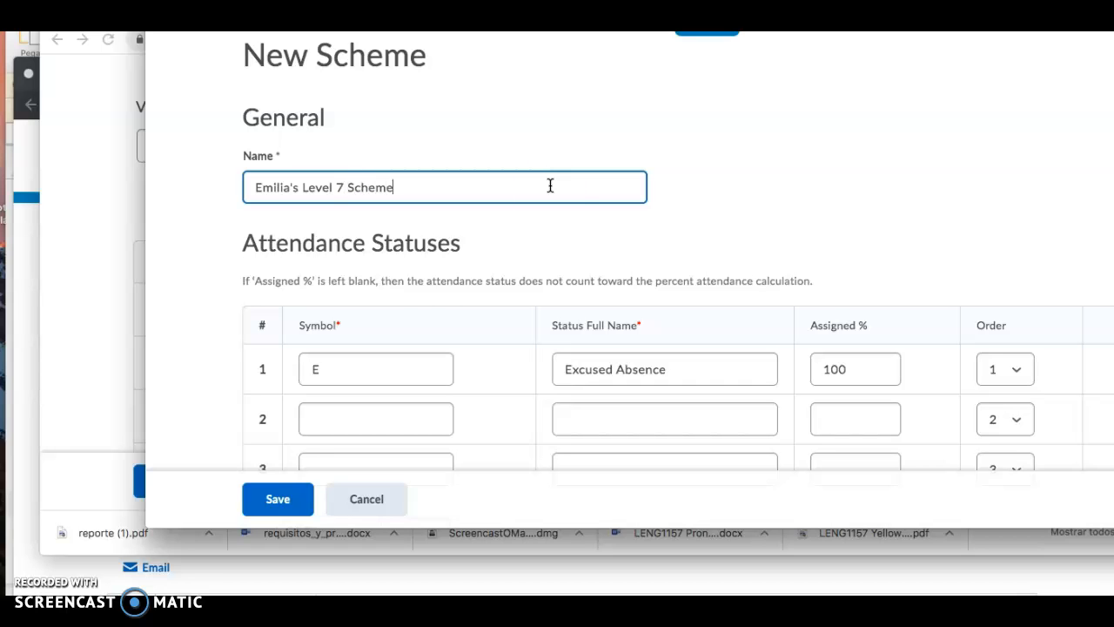
{"action": "left_click", "coordinate": [273, 497]}
{"action": "left_click", "coordinate": [275, 418]}
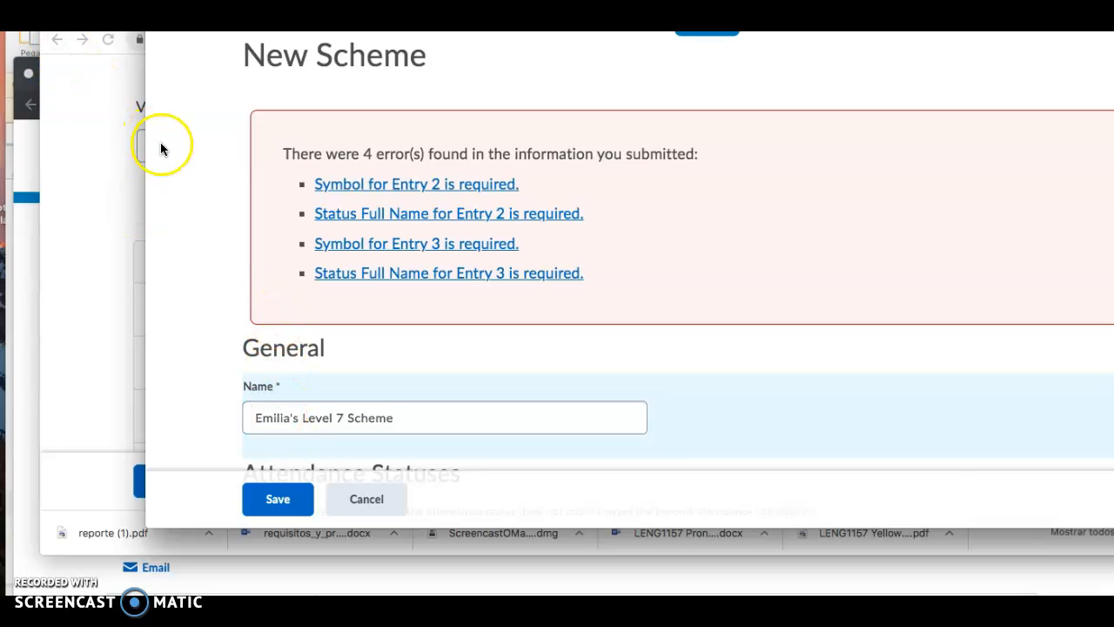
- Define the second attendance status with symbol P, full name "Present" and an assigned percentage of 100
{"action": "scroll", "coordinate": [282, 174], "scroll_direction": "down", "scroll_amount": 5}
{"action": "scroll", "coordinate": [274, 186], "scroll_direction": "down", "scroll_amount": 1}
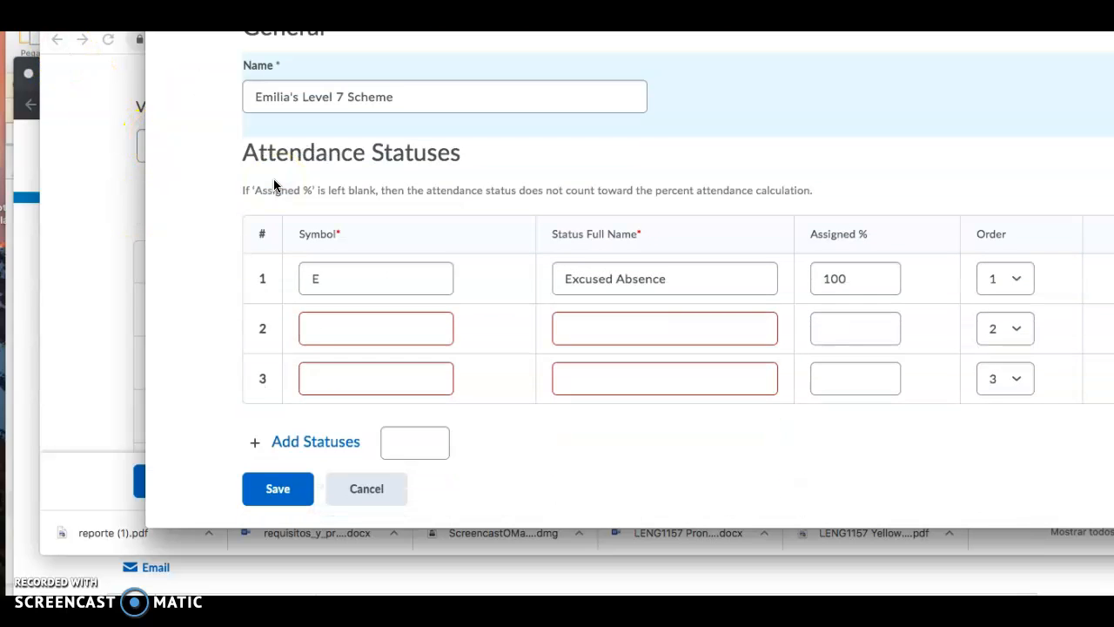
{"action": "scroll", "coordinate": [273, 185], "scroll_direction": "right", "scroll_amount": 1}
{"action": "scroll", "coordinate": [273, 186], "scroll_direction": "left", "scroll_amount": 1}
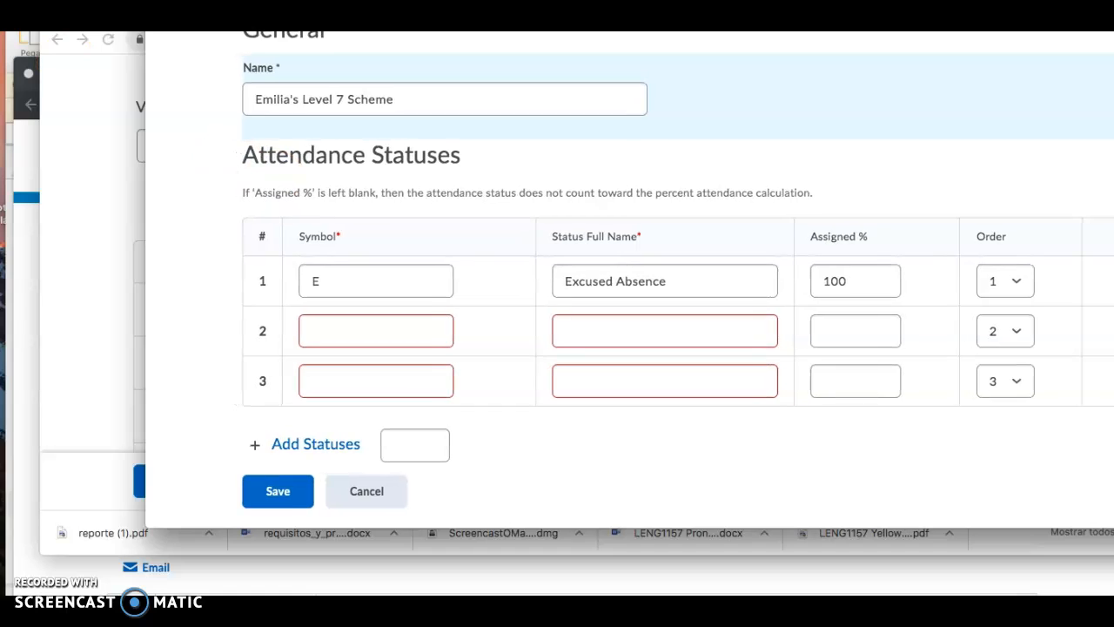
{"action": "left_click", "coordinate": [345, 329]}
{"action": "type", "text": "P"}
{"action": "left_click", "coordinate": [604, 320]}
{"action": "type", "text": "Present"}
{"action": "left_click", "coordinate": [861, 337]}
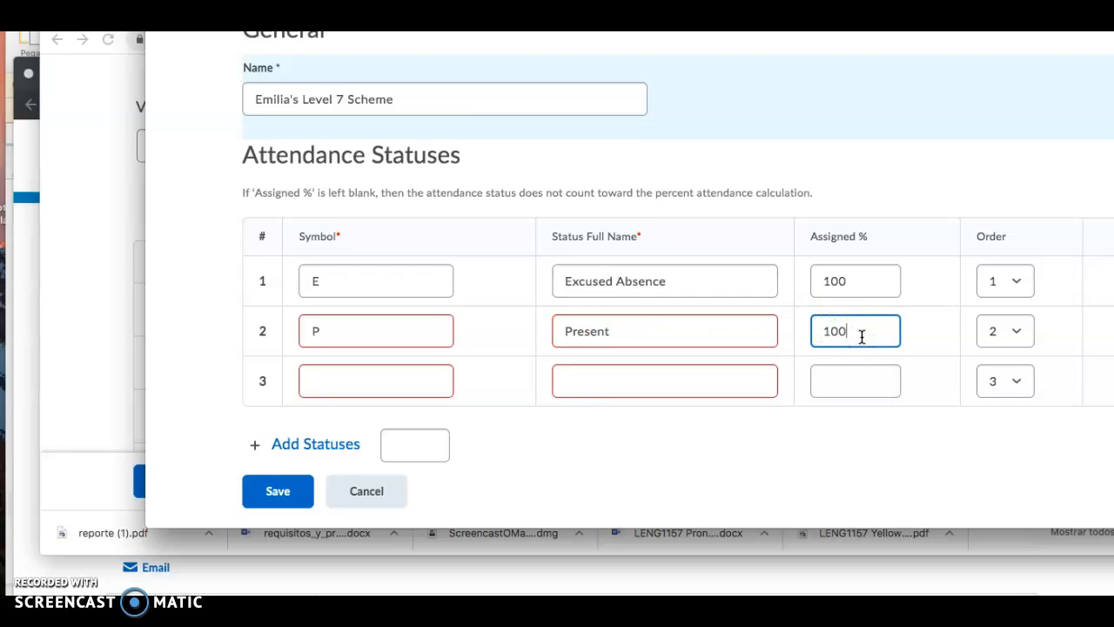
- Define the third attendance status with symbol A, full name "Absent" and an assigned percentage of 0, and save and close the scheme
{"action": "left_click", "coordinate": [390, 380]}
{"action": "type", "text": "A"}
{"action": "left_click", "coordinate": [563, 379]}
{"action": "type", "text": "Absent"}
{"action": "left_click", "coordinate": [842, 379]}
{"action": "type", "text": "0"}
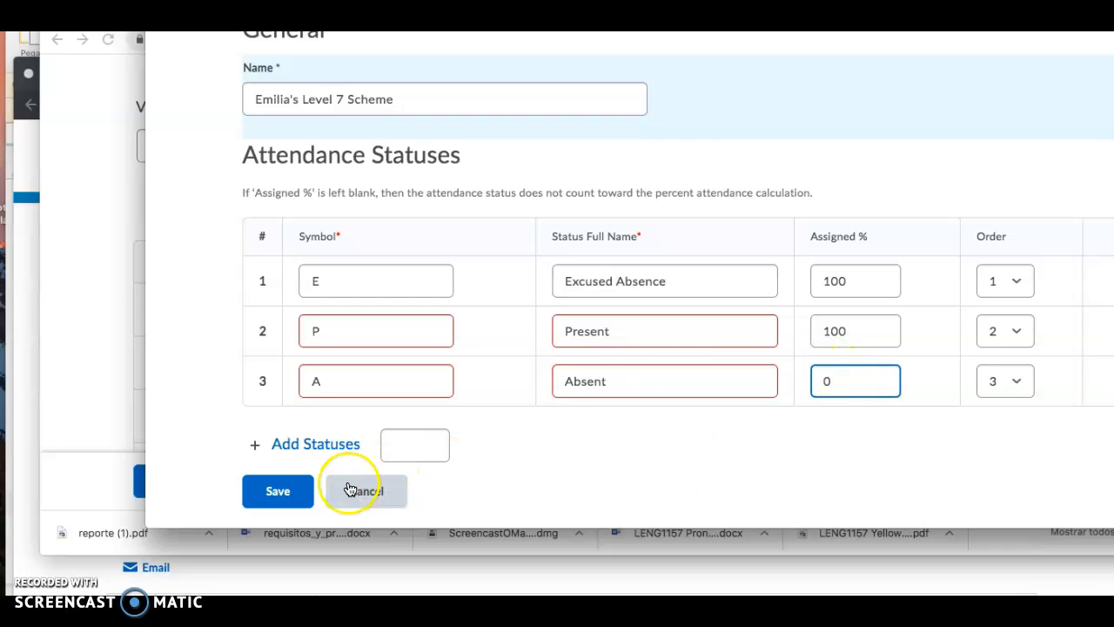
{"action": "left_click", "coordinate": [285, 486]}
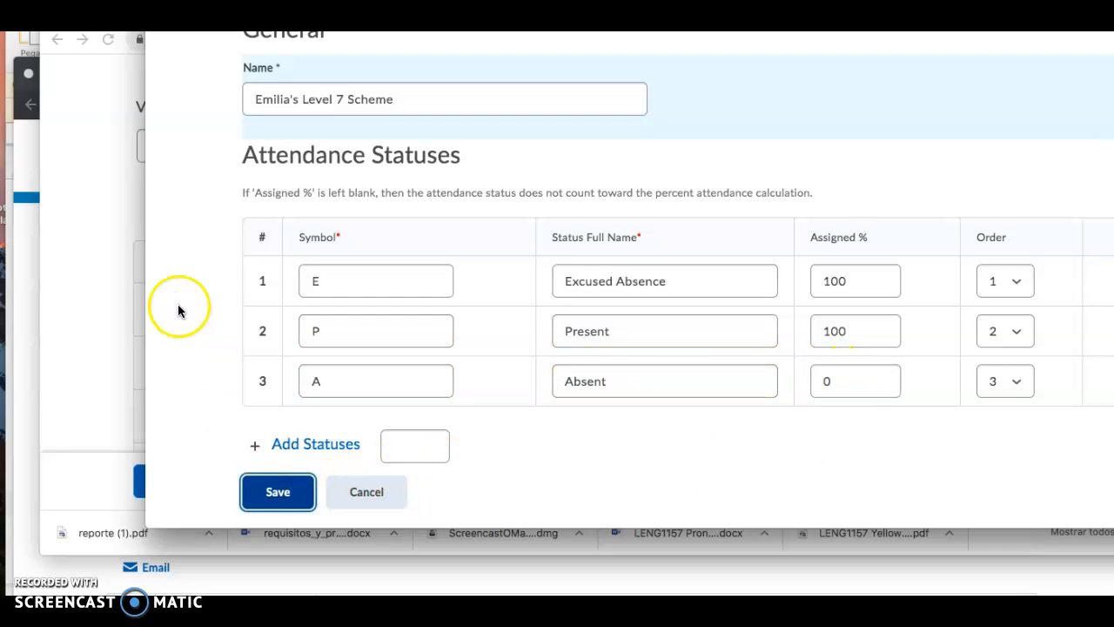
{"action": "left_click", "coordinate": [357, 504]}
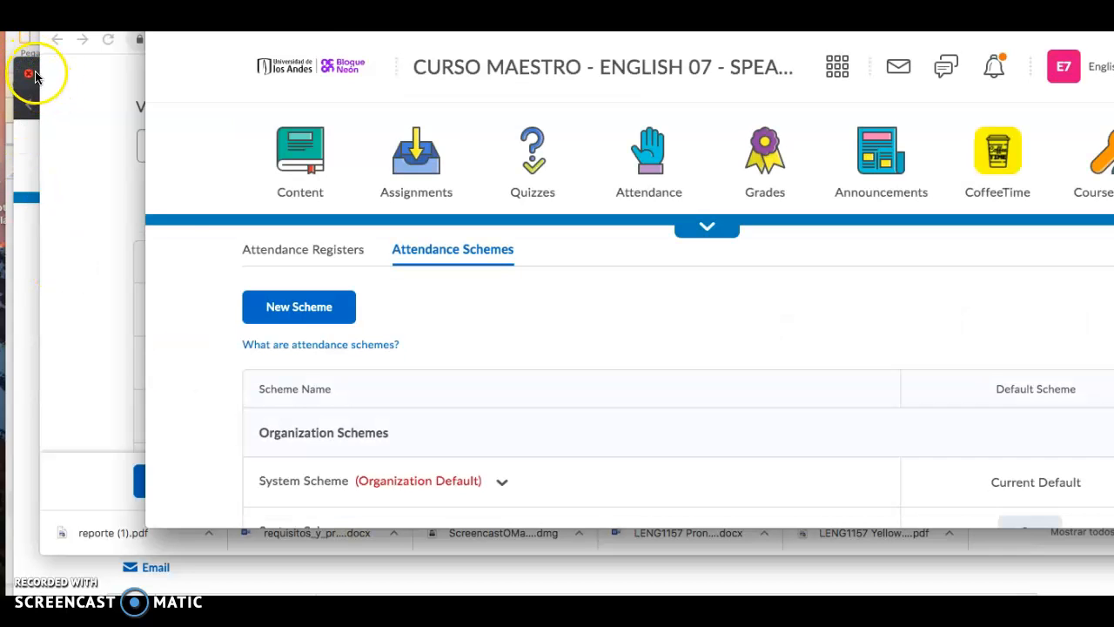
- Switch the Attendance English 7 2021-2A register to the new Level 7 course scheme, then save and close the register
{"action": "left_click", "coordinate": [297, 256]}
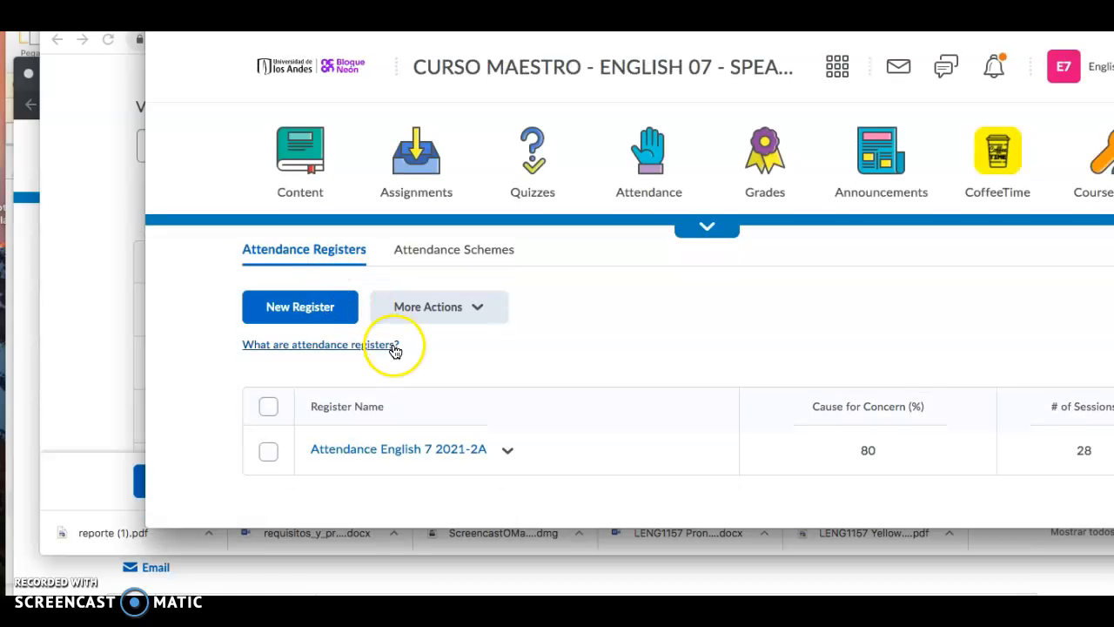
{"action": "left_click", "coordinate": [506, 456]}
{"action": "left_click", "coordinate": [551, 280]}
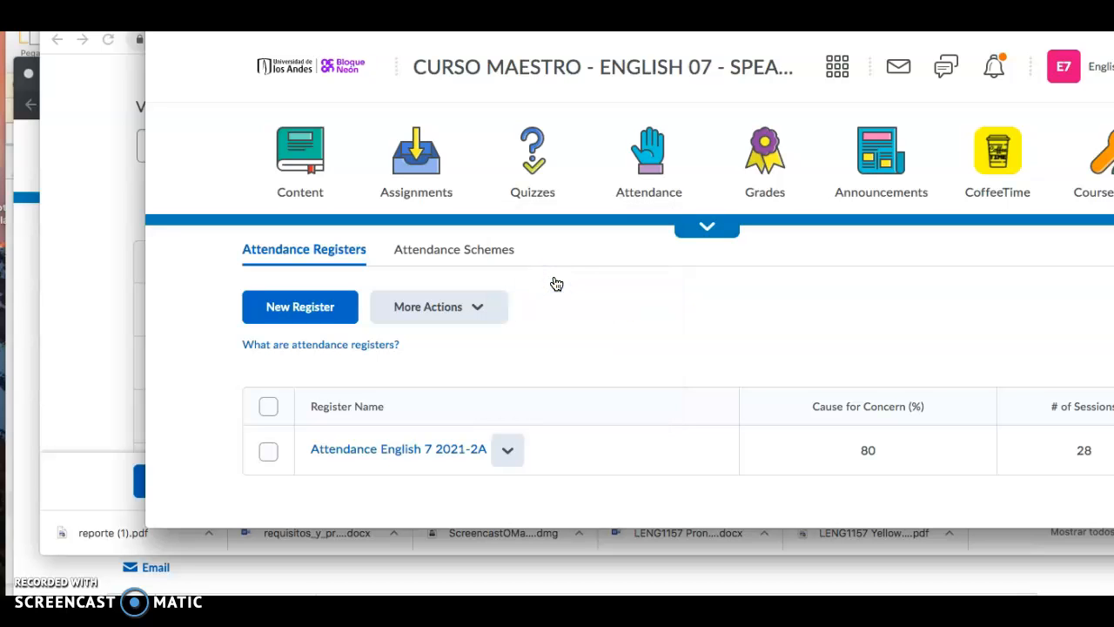
{"action": "scroll", "coordinate": [552, 383], "scroll_direction": "down", "scroll_amount": 5}
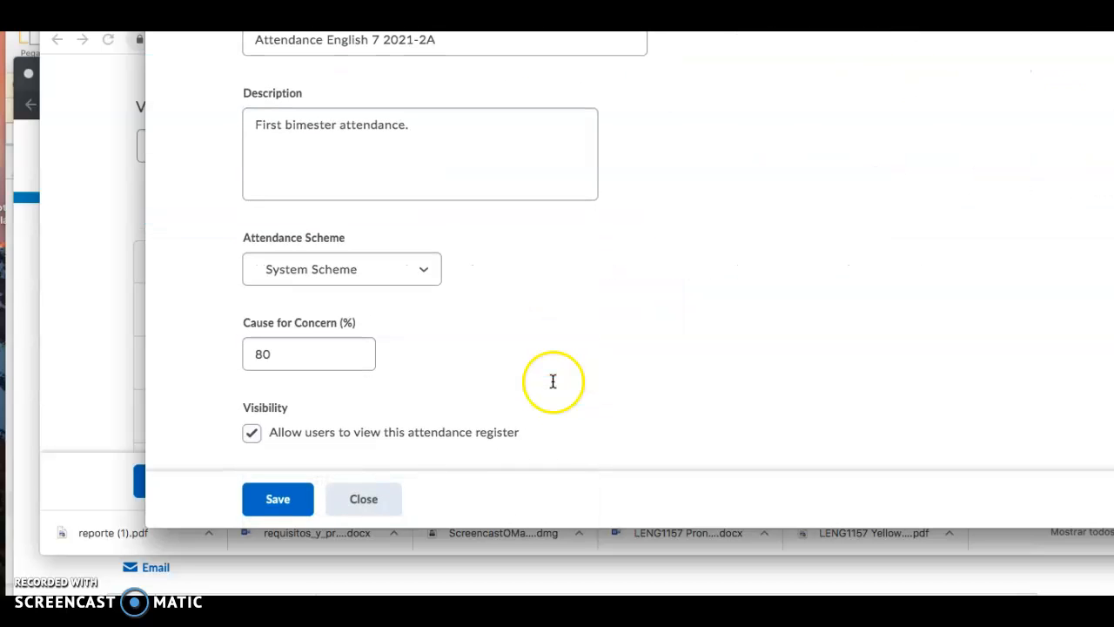
{"action": "left_click", "coordinate": [429, 268]}
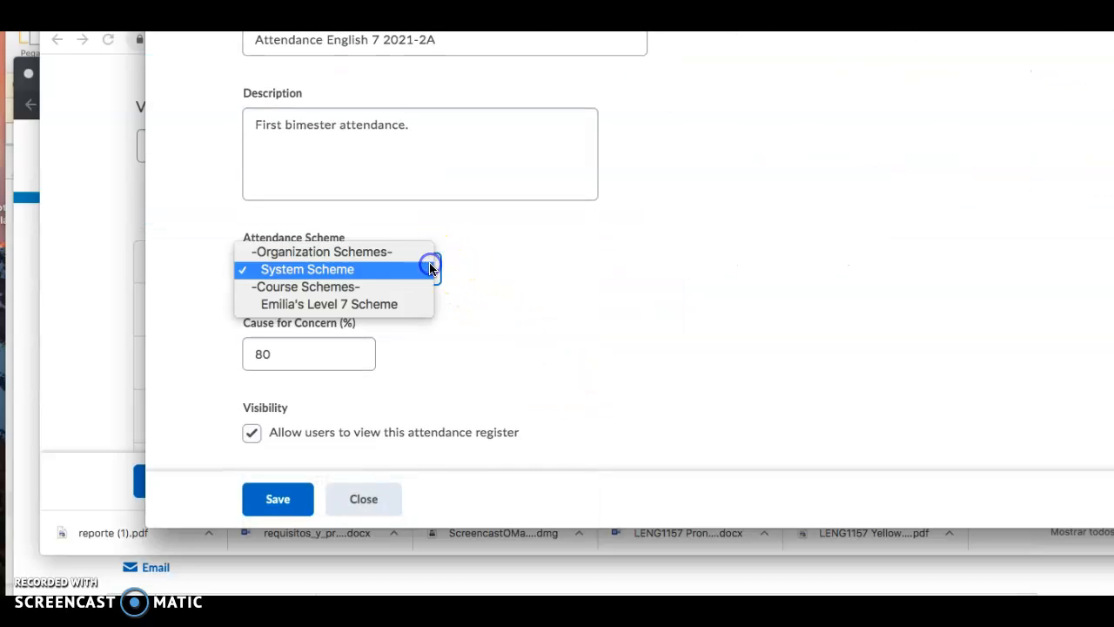
{"action": "left_click", "coordinate": [368, 303]}
{"action": "left_click", "coordinate": [293, 503]}
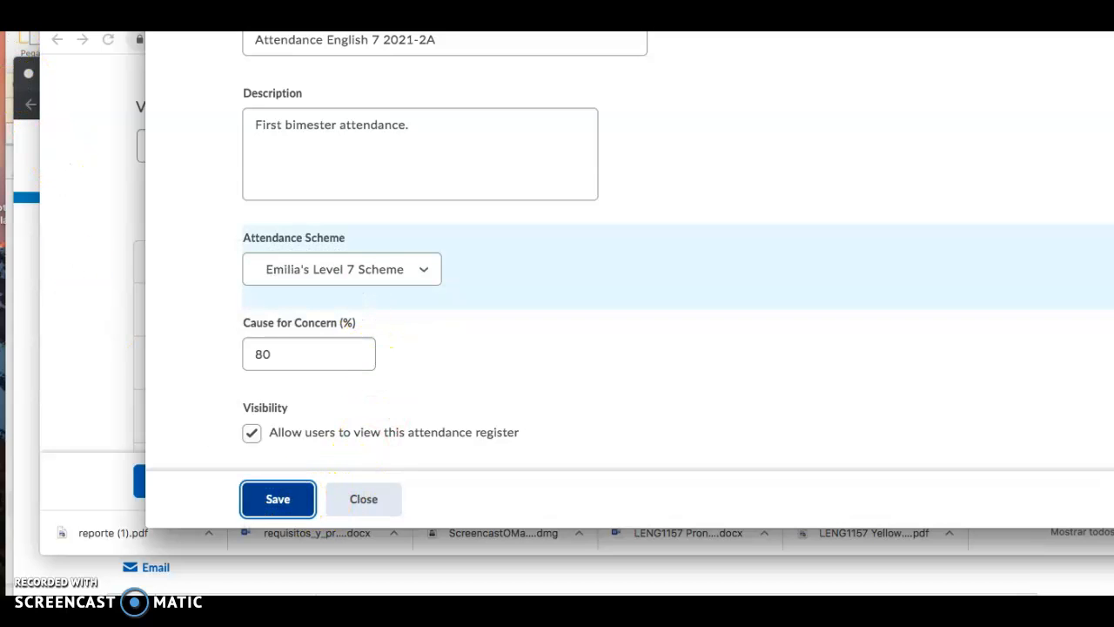
{"action": "left_click", "coordinate": [363, 504]}
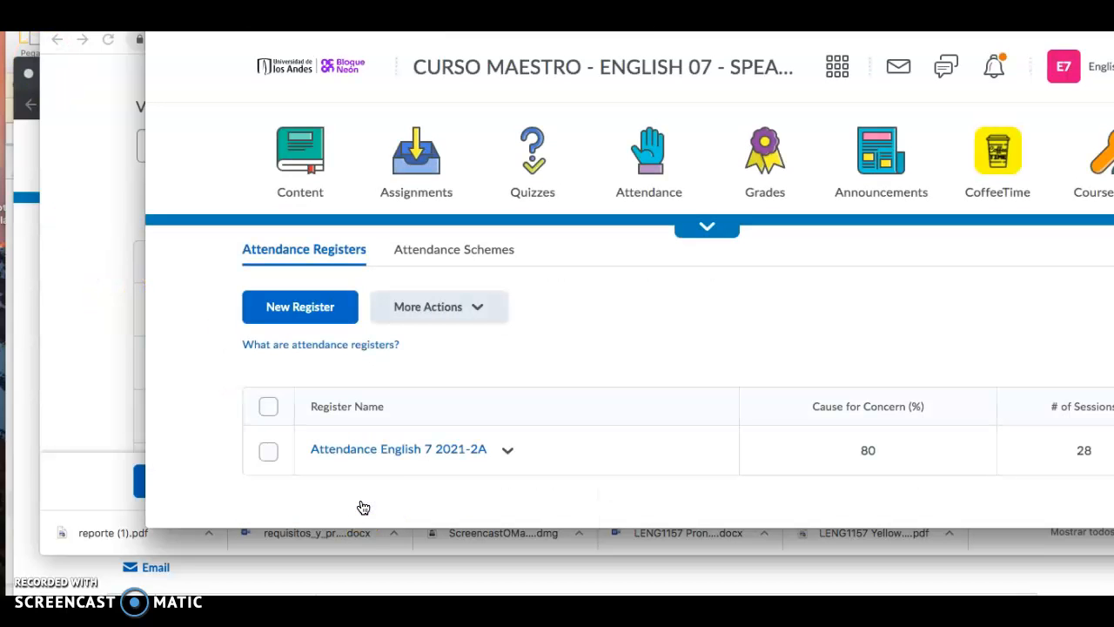
- Reopen the register's Week 1 - Tuesday session and check which statuses the new scheme offers for the student
{"action": "left_click", "coordinate": [377, 459]}
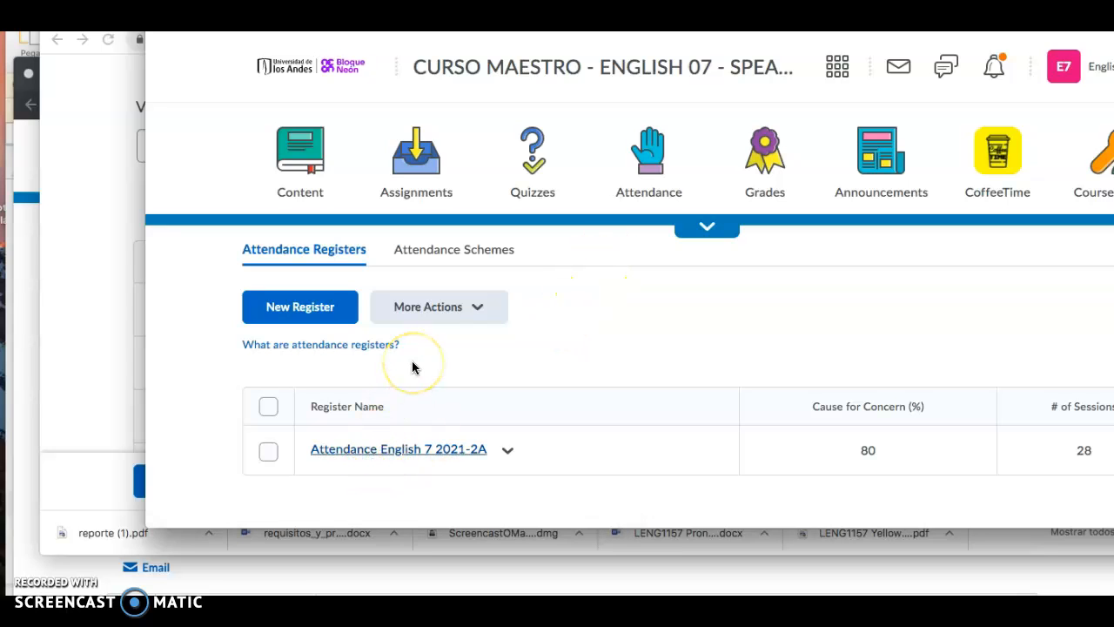
{"action": "scroll", "coordinate": [413, 365], "scroll_direction": "down", "scroll_amount": 3}
{"action": "scroll", "coordinate": [413, 366], "scroll_direction": "down", "scroll_amount": 4}
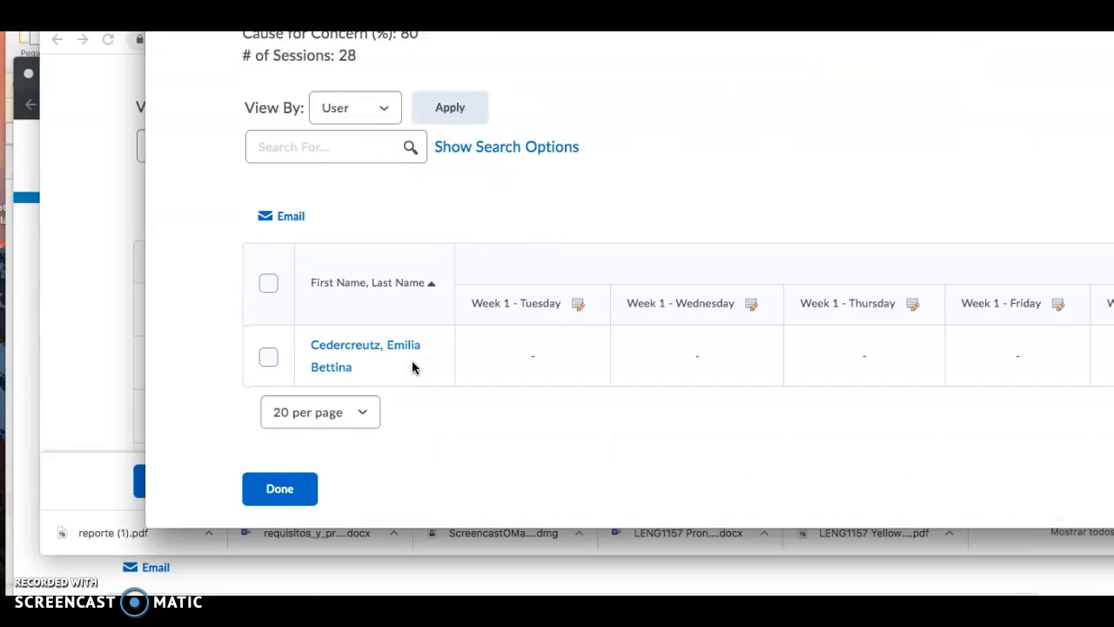
{"action": "left_click", "coordinate": [560, 306]}
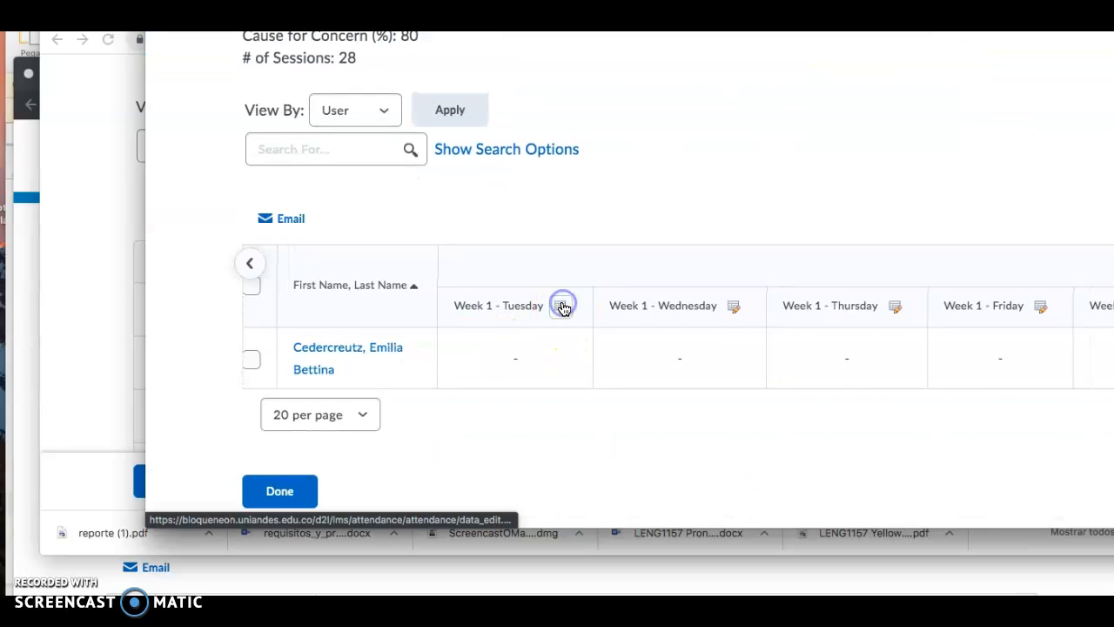
{"action": "scroll", "coordinate": [564, 309], "scroll_direction": "down", "scroll_amount": 4}
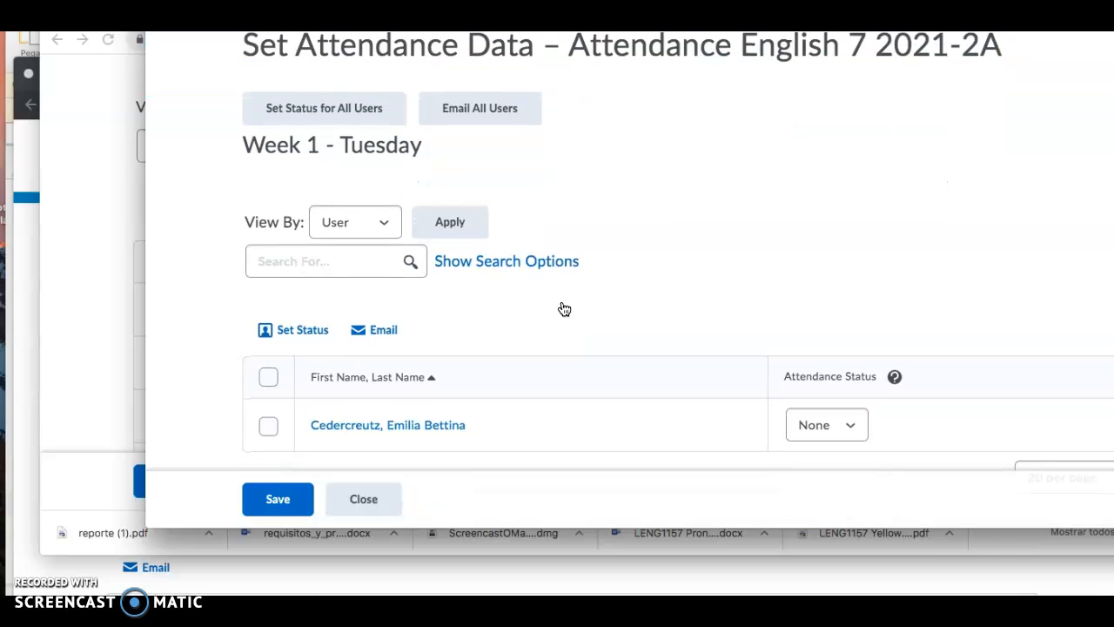
{"action": "left_click", "coordinate": [911, 459]}
{"action": "left_click", "coordinate": [859, 422]}
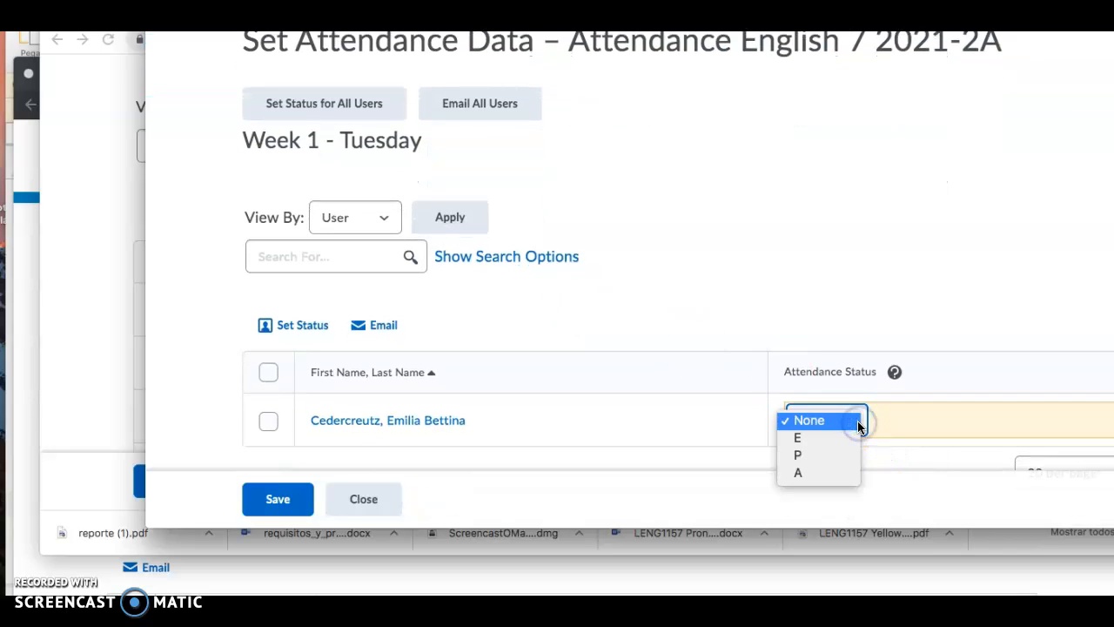
{"action": "left_click", "coordinate": [805, 454]}
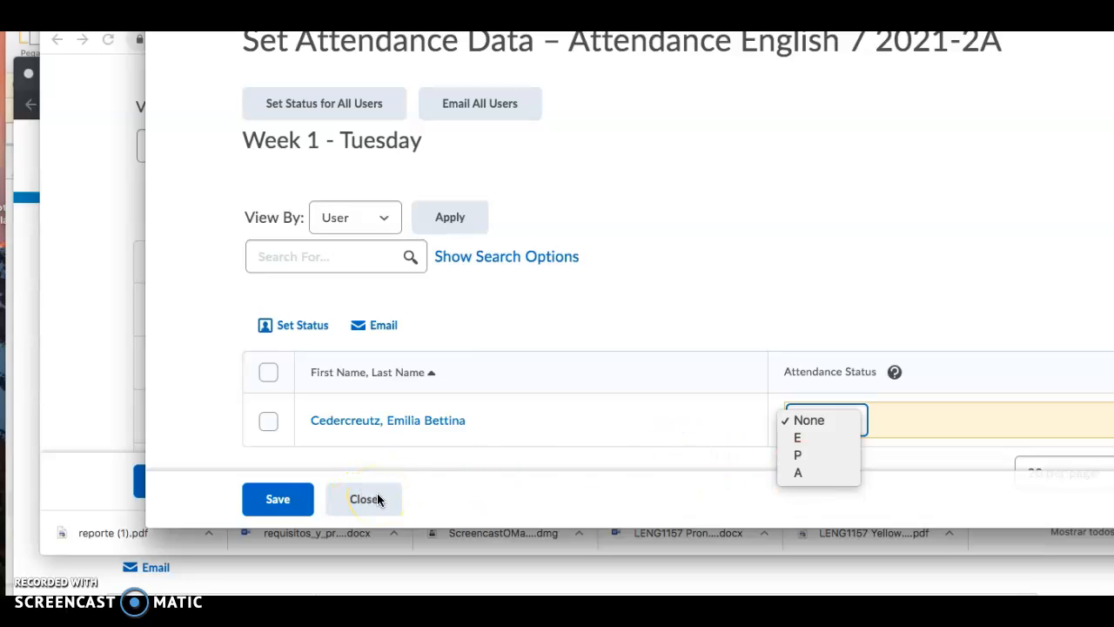
{"action": "left_click", "coordinate": [112, 149]}
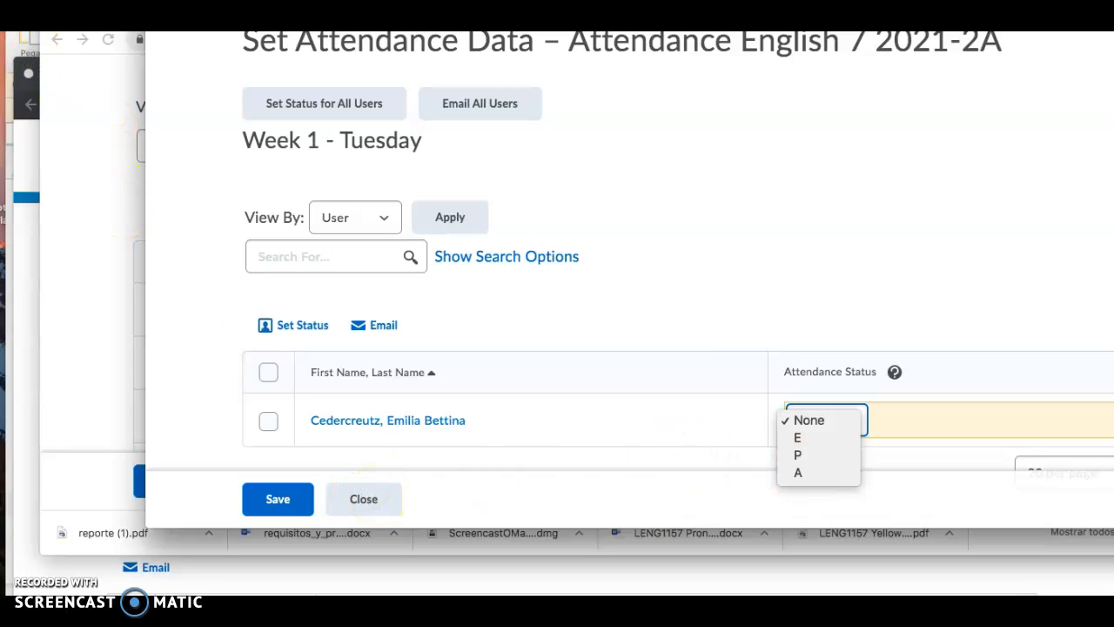